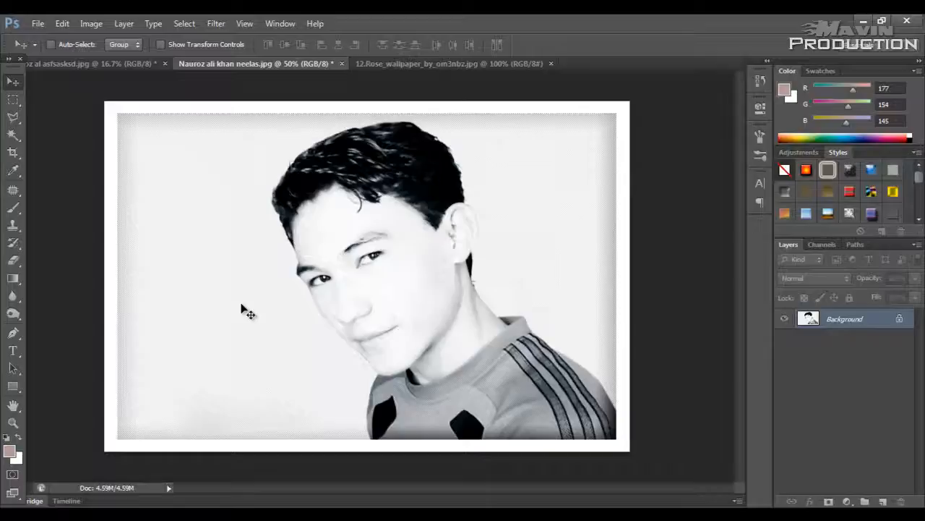
Step: Switch to the 12.Rose_wallpaper image and select the white-framed rose picture with the Rectangular Marquee tool
click(86, 63)
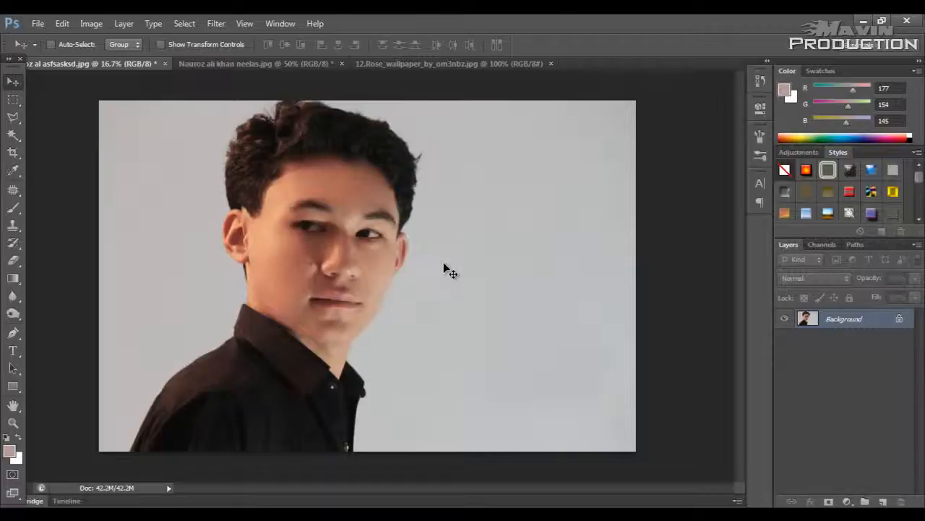
click(418, 66)
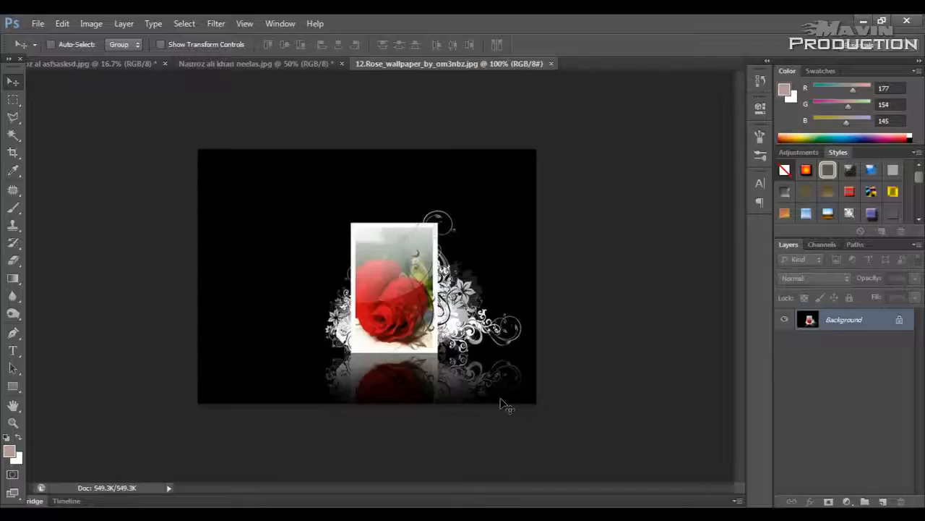
key(ctrl+plus)
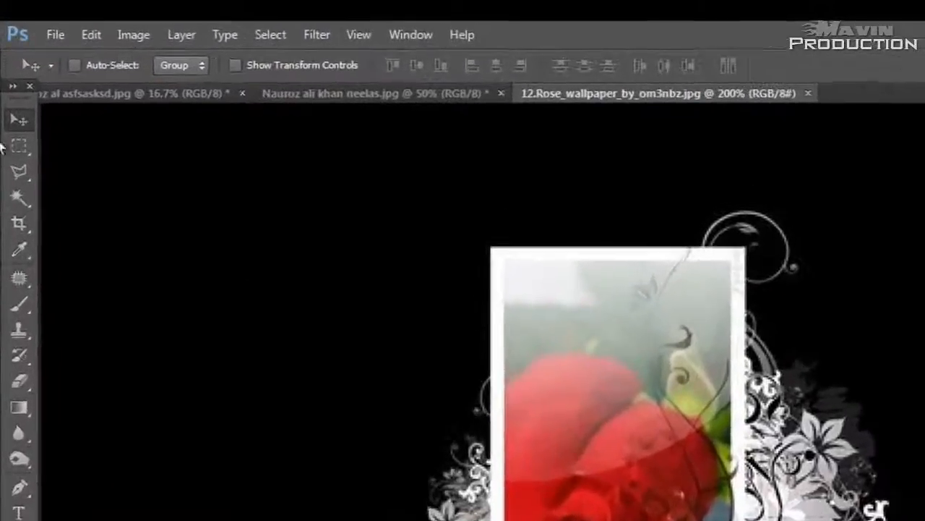
click(13, 103)
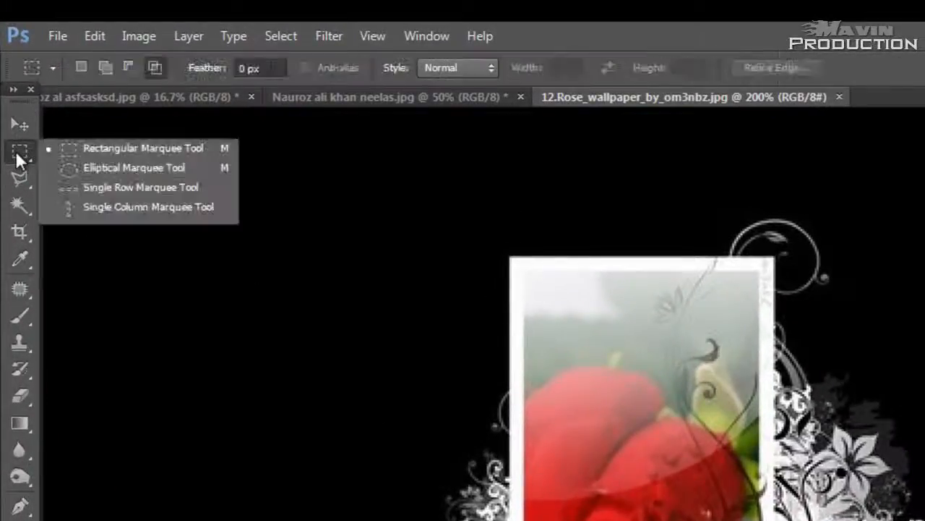
click(134, 149)
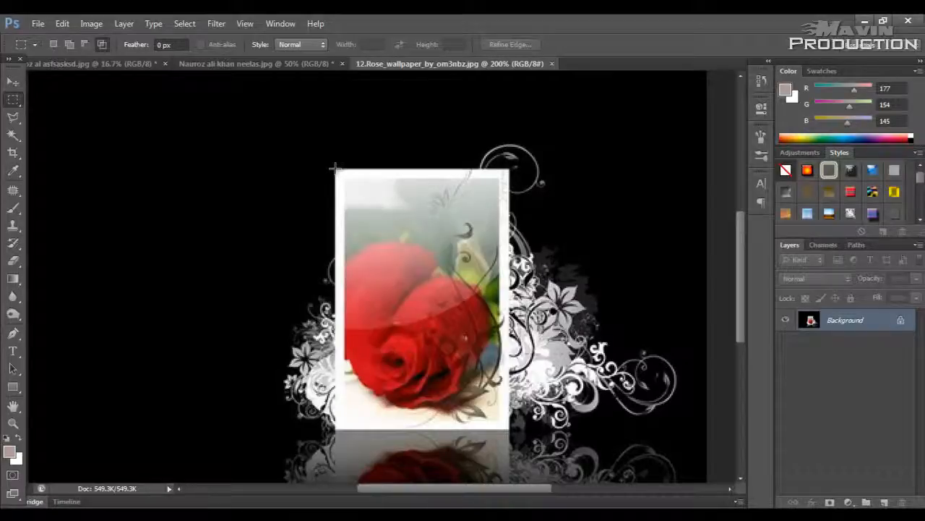
drag(342, 181, 510, 430)
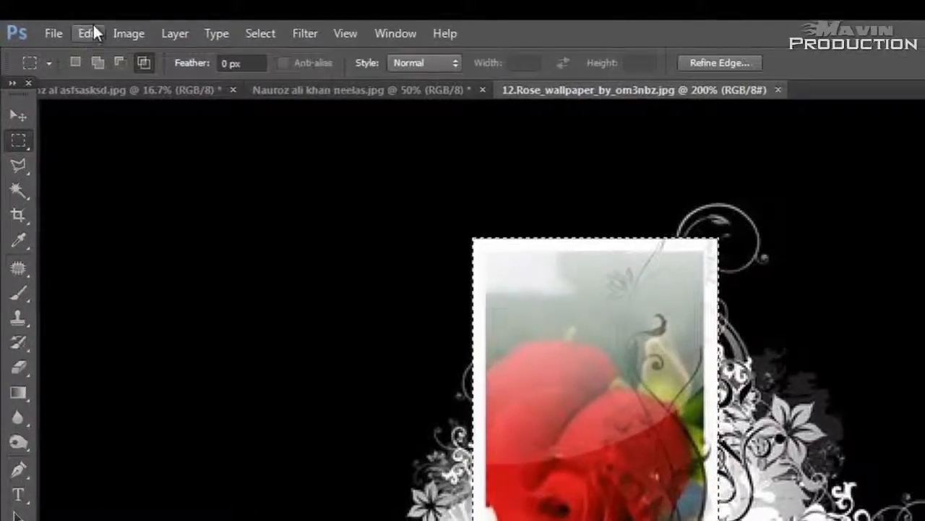
Step: Shift the selected rose picture's midtones toward blue with Color Balance and clear the selection
click(105, 27)
mouse_move(189, 72)
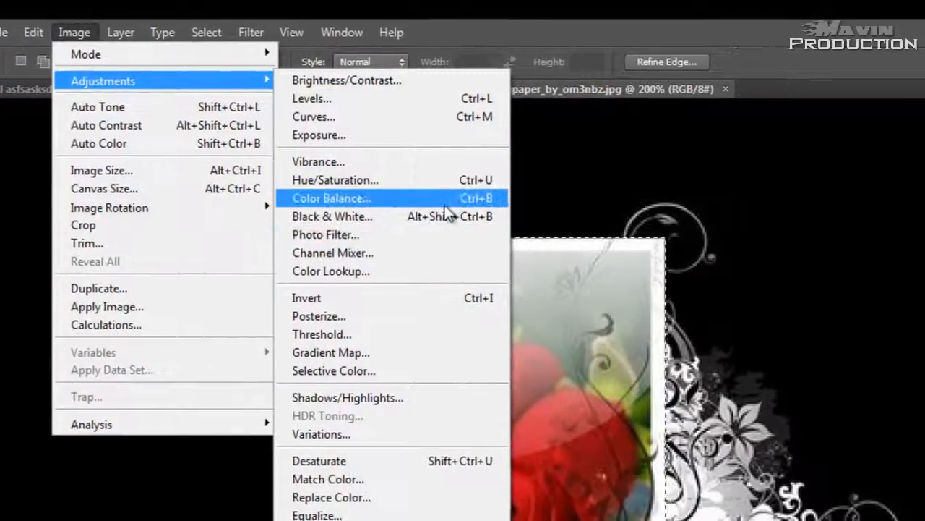
click(496, 200)
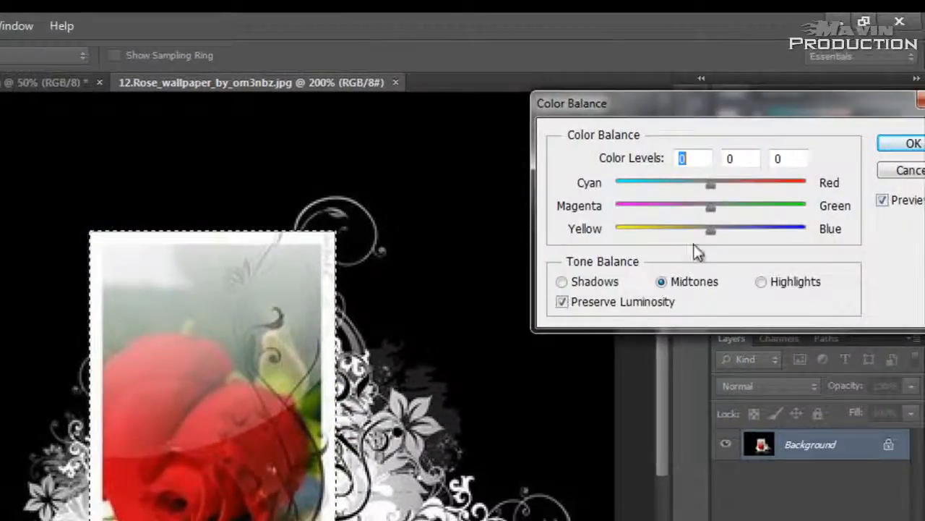
drag(711, 230, 807, 231)
click(912, 145)
key(ctrl+minus)
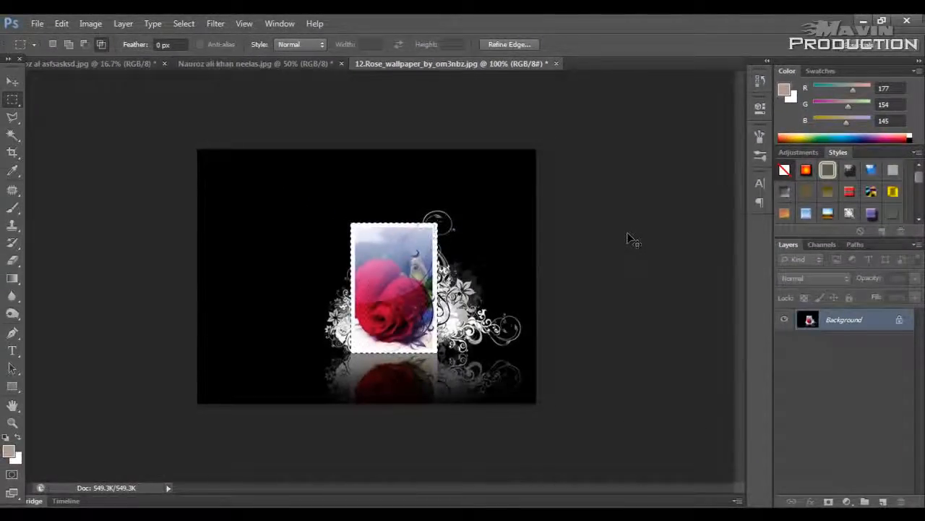
key(ctrl+d)
key(ctrl+plus)
key(ctrl+minus)
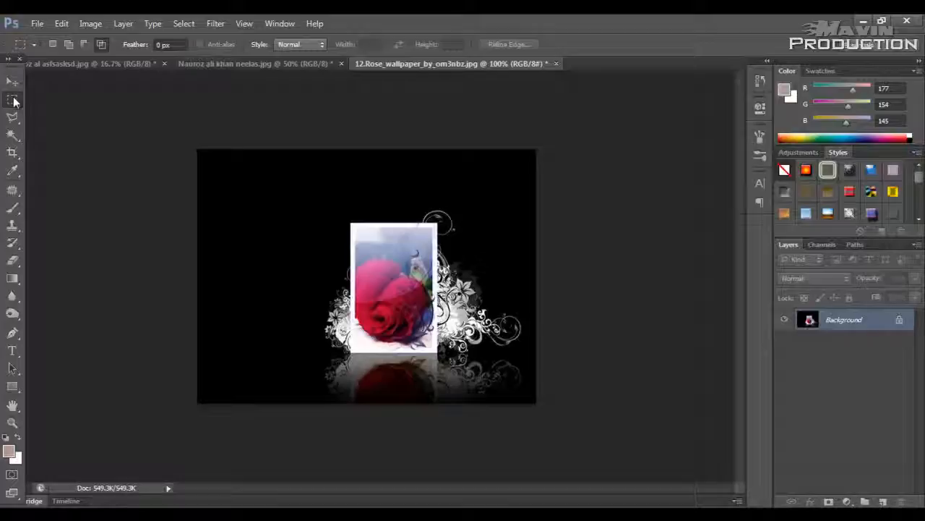
Step: Undo the Color Balance change on the rose picture and remove its rectangular selection
key(ctrl+alt+z)
key(ctrl+alt+z)
key(ctrl+alt+z)
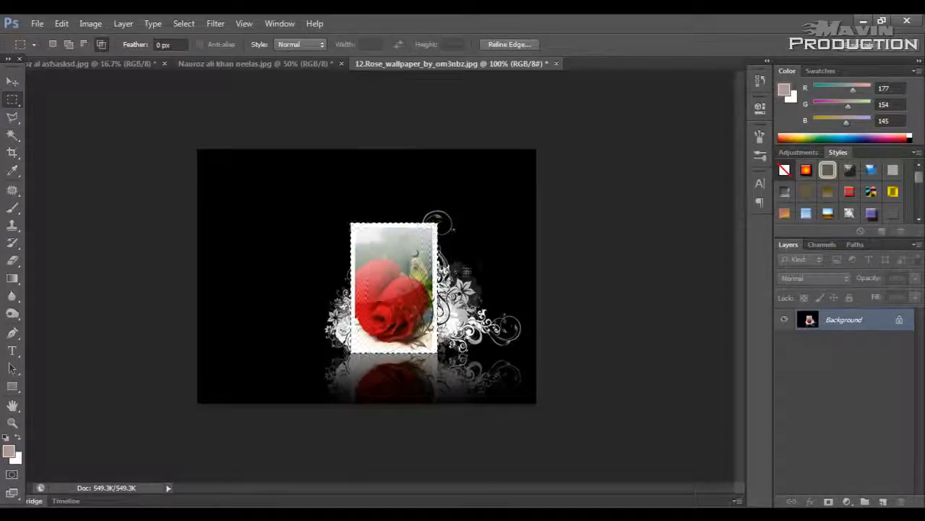
key(ctrl+plus)
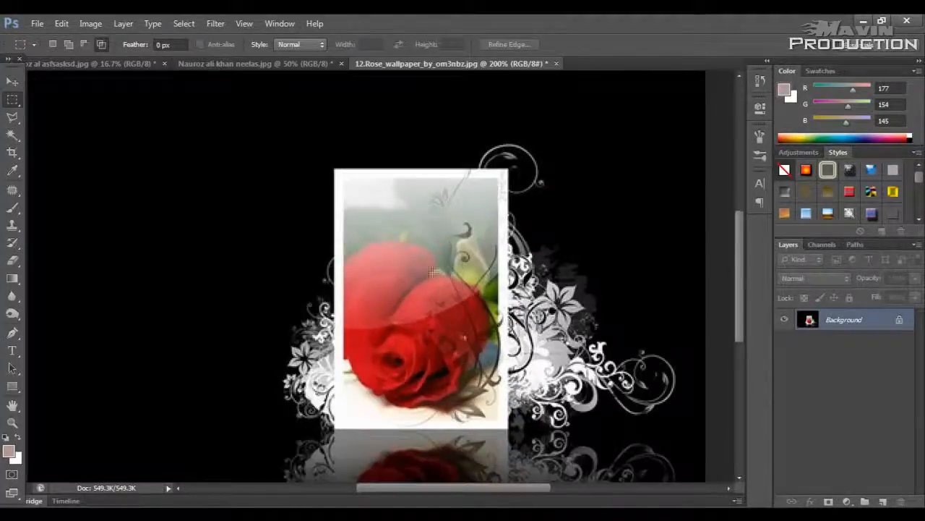
Step: Draw a large elliptical selection over the rose picture with the Elliptical Marquee tool and deselect it
right_click(11, 101)
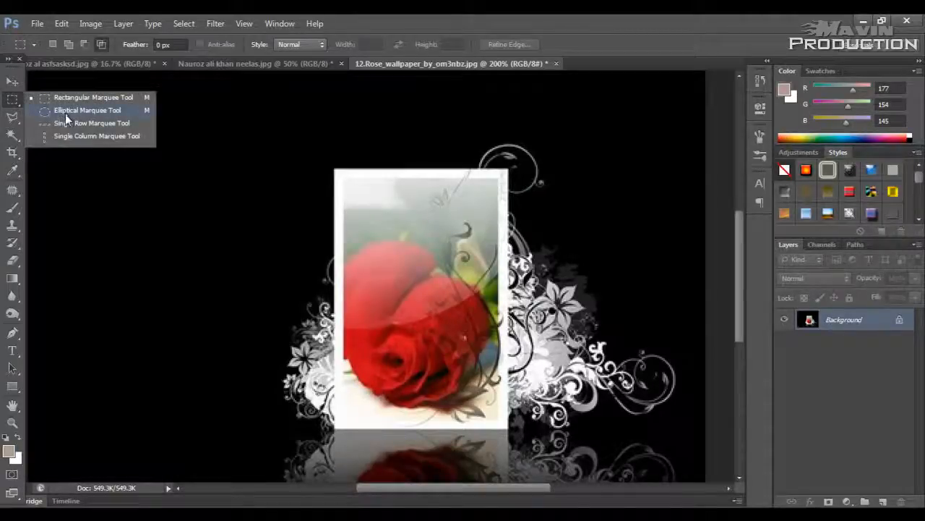
right_click(13, 119)
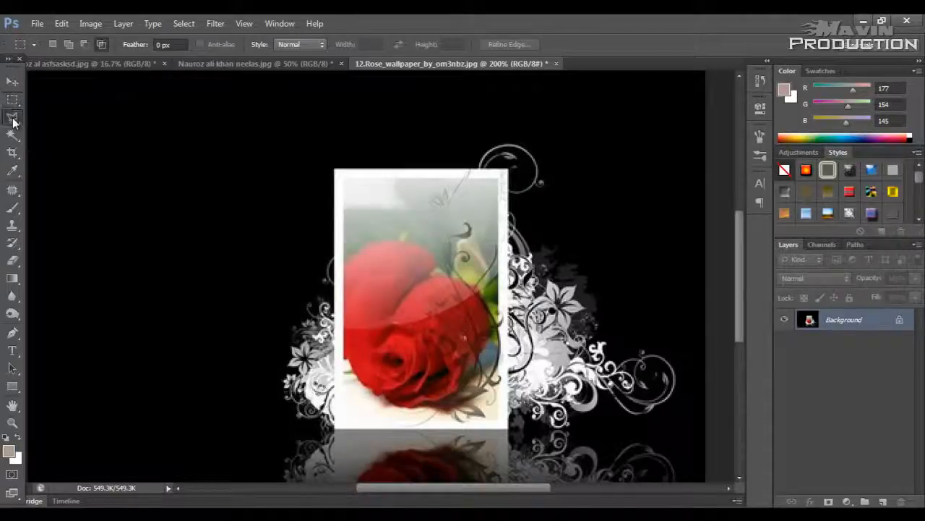
right_click(15, 102)
click(29, 99)
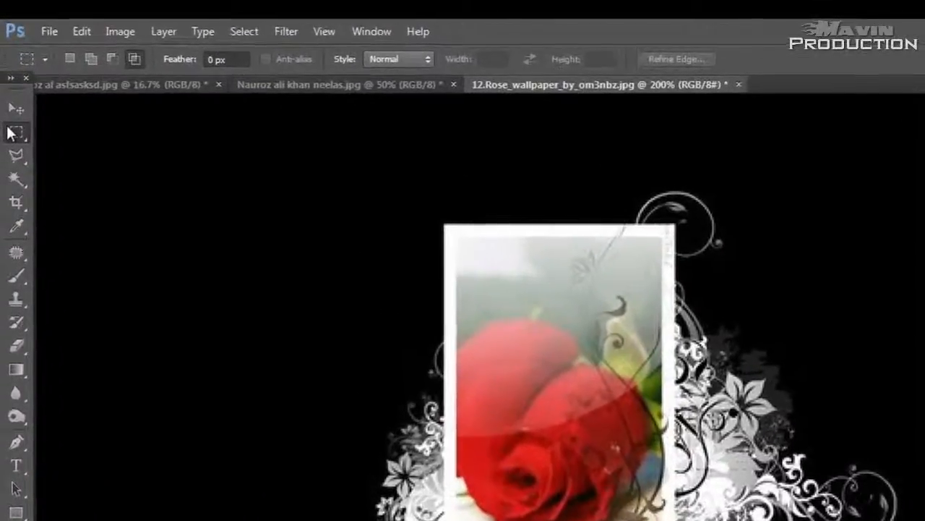
right_click(11, 99)
click(101, 150)
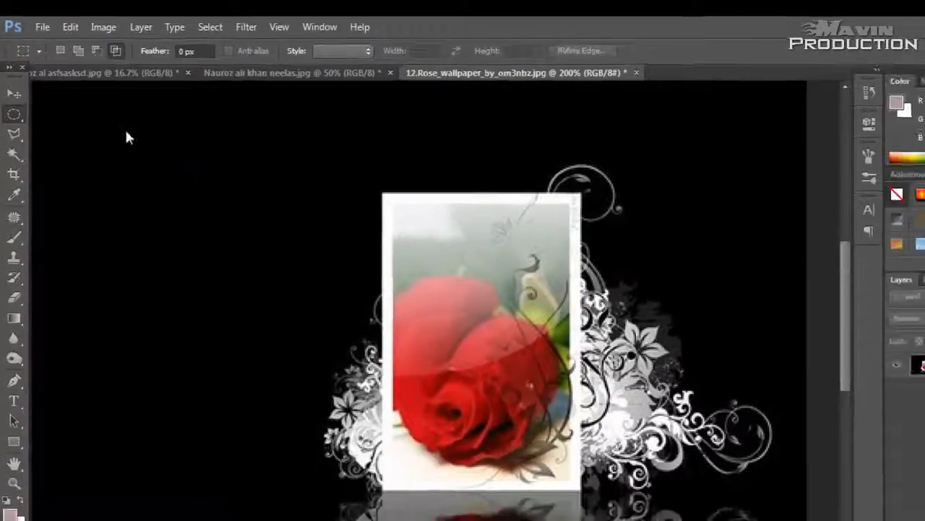
drag(296, 193, 699, 520)
drag(523, 396, 523, 396)
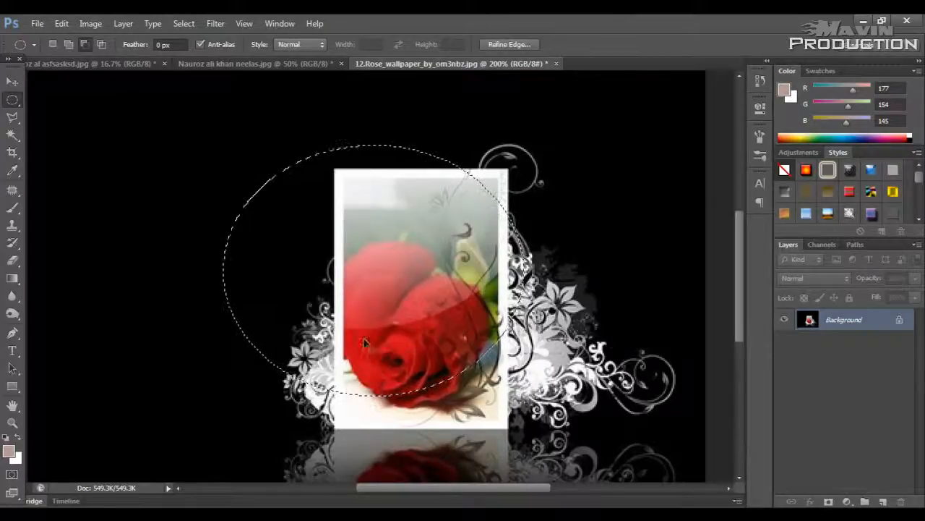
key(ctrl+d)
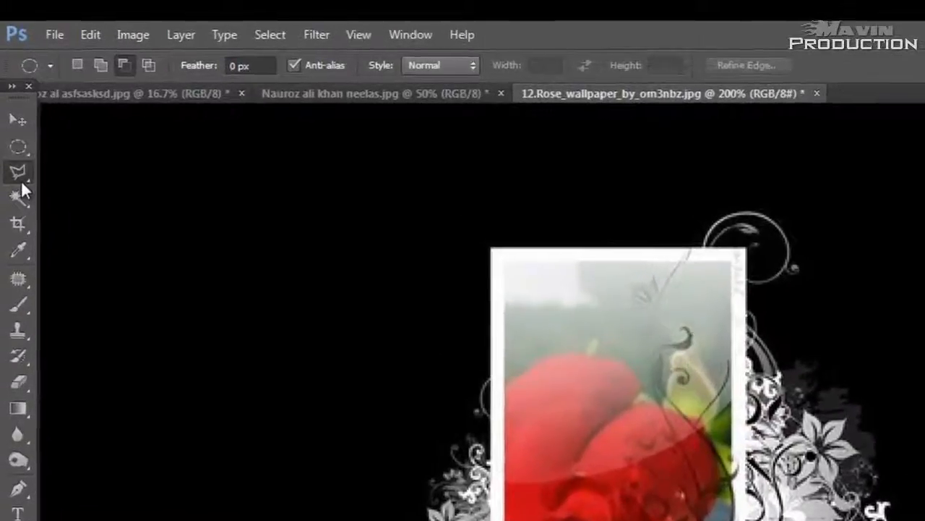
Step: Draw an irregular freehand selection on the black background beside the rose picture with the Lasso tool and deselect it
click(13, 120)
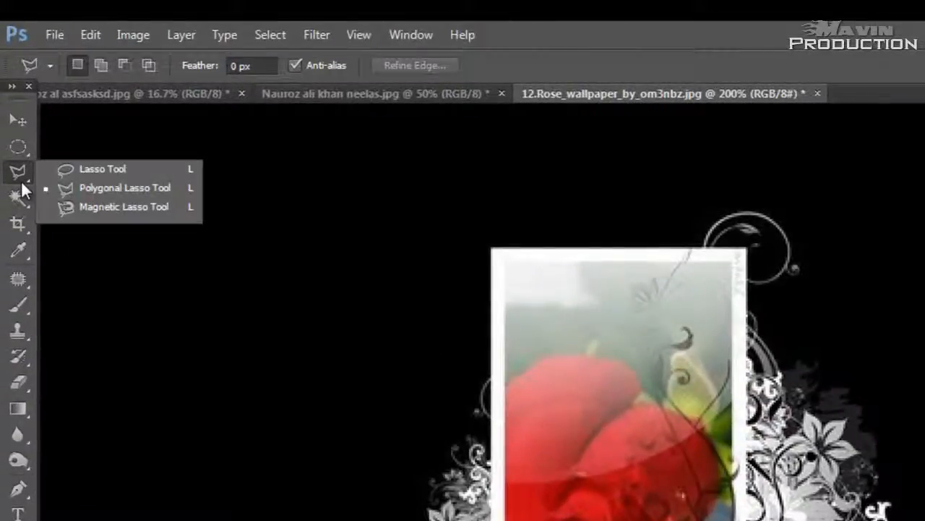
click(80, 169)
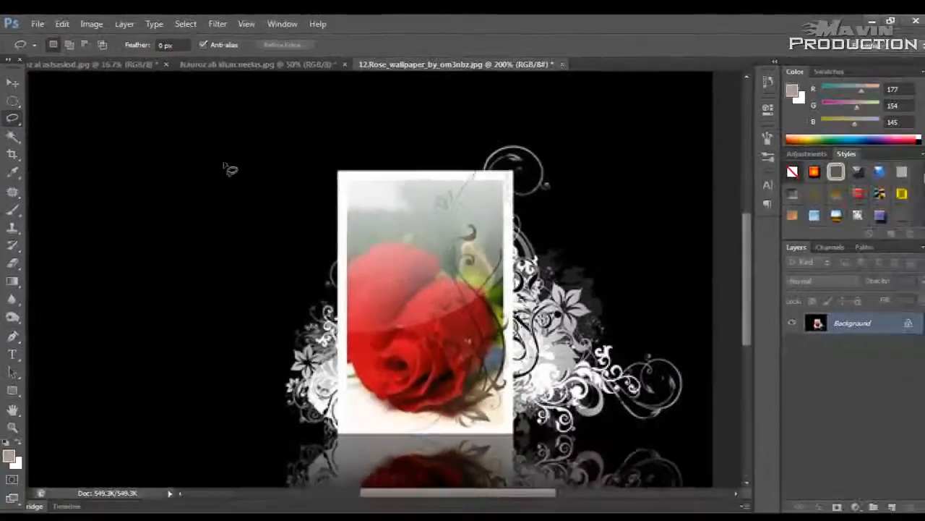
mouse_move(296, 211)
mouse_down()
mouse_move(301, 342)
mouse_move(324, 462)
mouse_move(387, 519)
mouse_up()
mouse_move(293, 413)
mouse_down()
mouse_move(248, 131)
mouse_move(230, 156)
mouse_up()
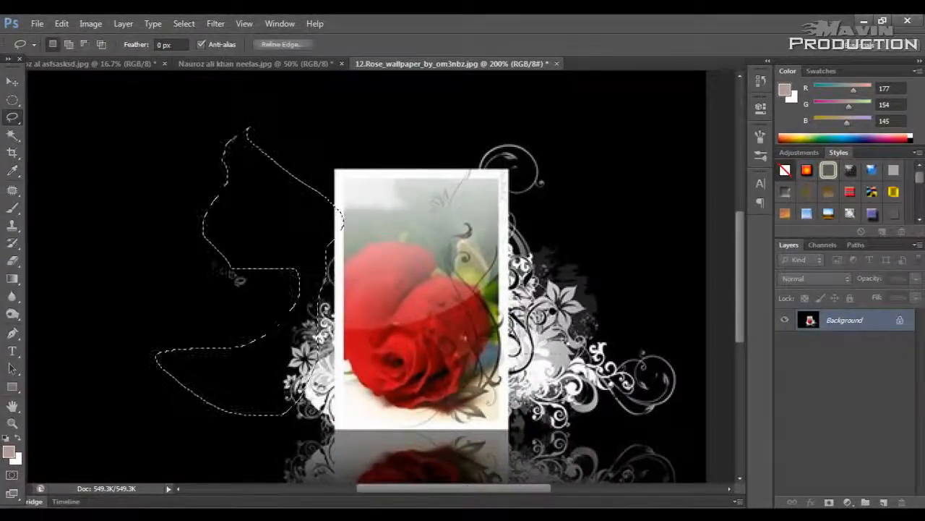
key(ctrl+d)
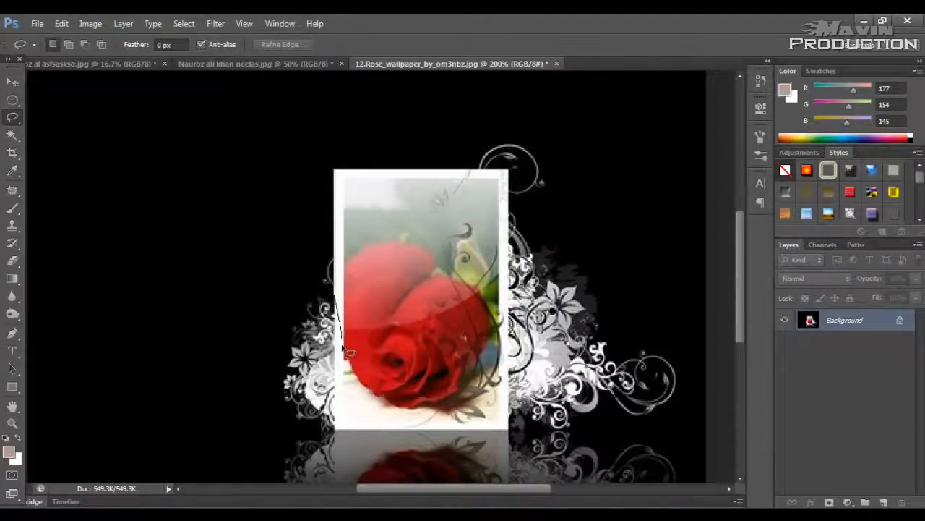
Step: Trace the outer edge of the rose picture's white frame freehand with the Lasso tool and clear the selection
drag(343, 350, 341, 406)
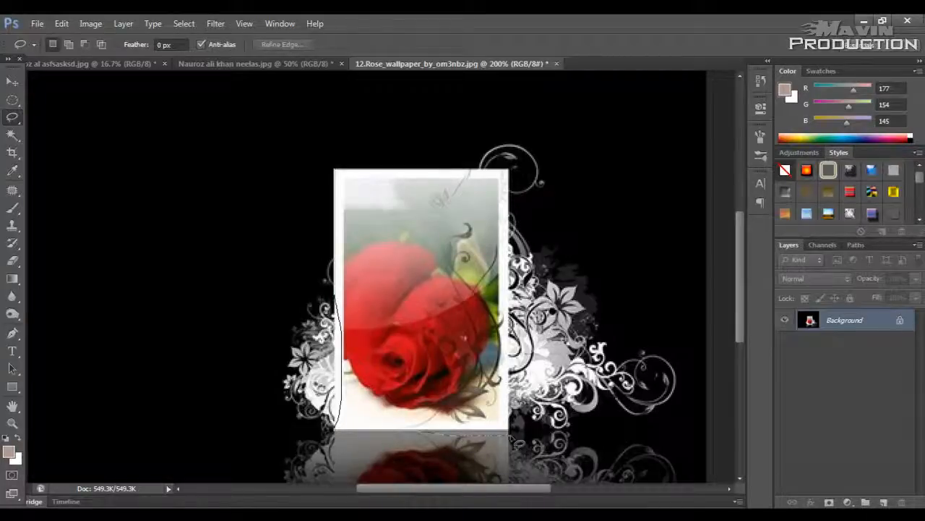
mouse_move(506, 245)
mouse_down()
mouse_move(515, 179)
mouse_move(376, 172)
mouse_move(339, 181)
mouse_move(336, 260)
mouse_up()
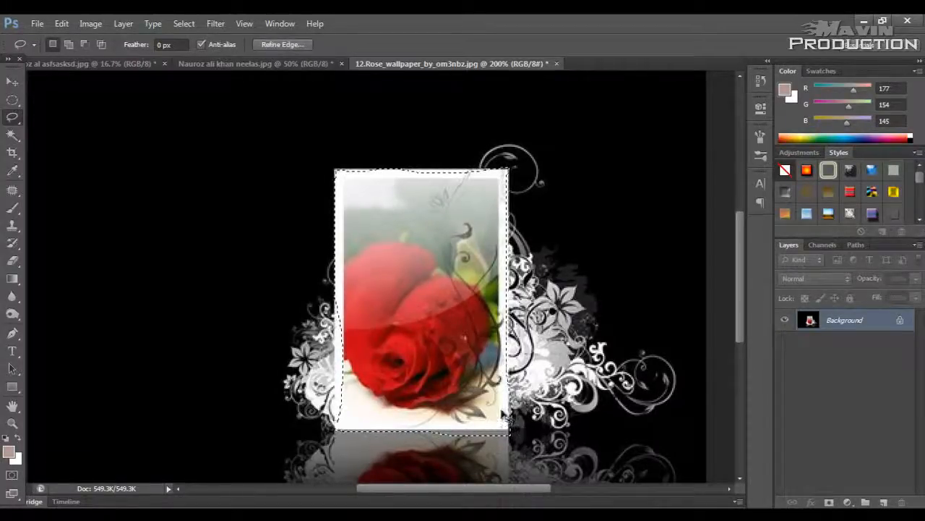
click(223, 240)
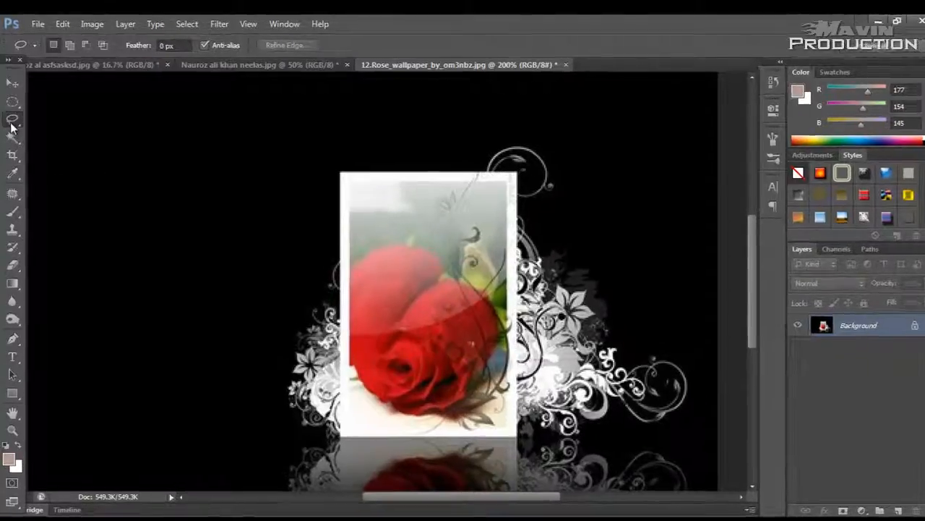
Step: Select the rose picture's frame corner by corner with the Polygonal Lasso tool and deselect it
right_click(12, 117)
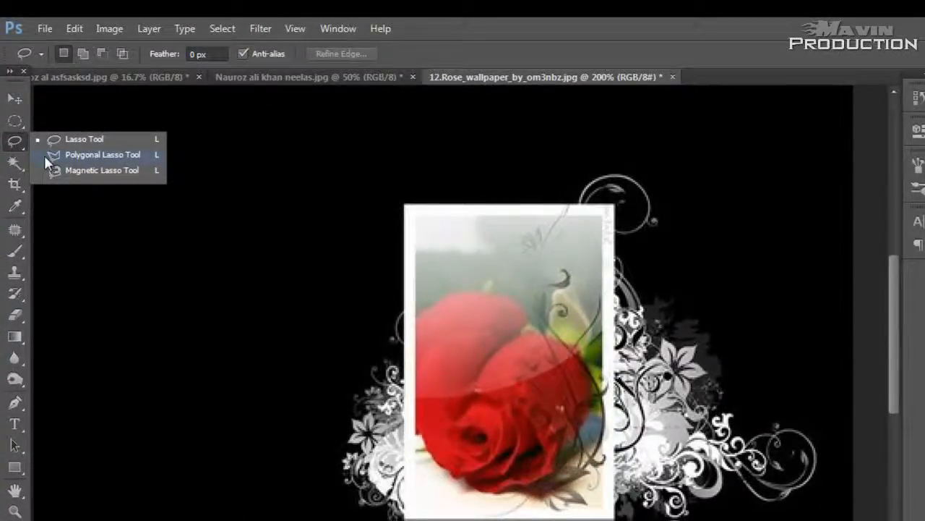
click(55, 154)
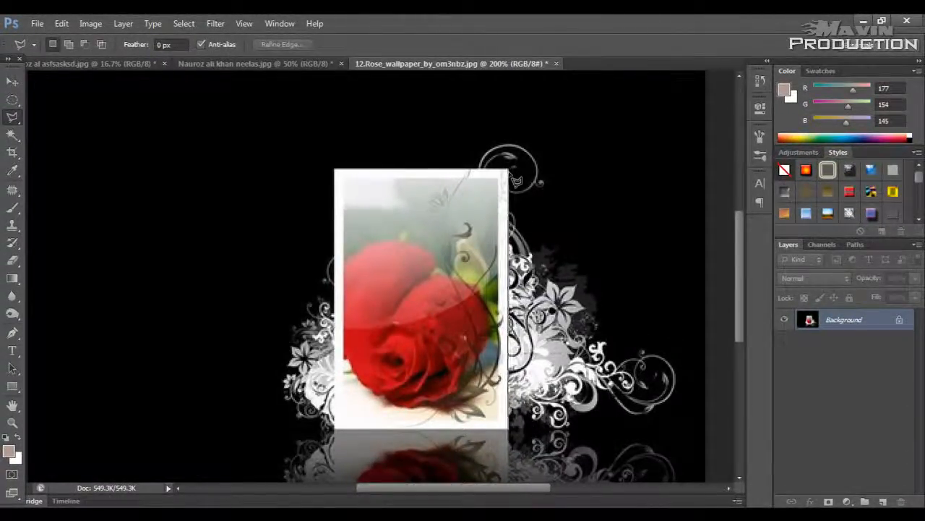
click(509, 168)
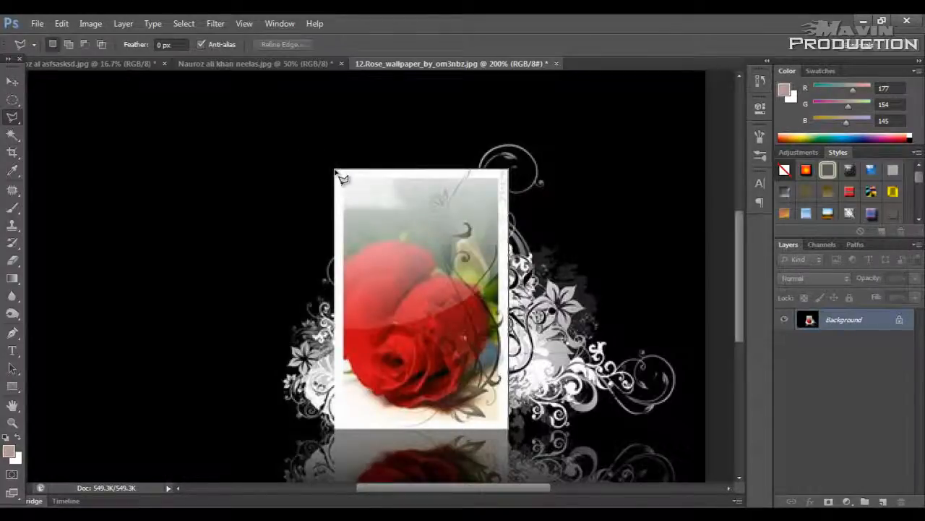
click(336, 169)
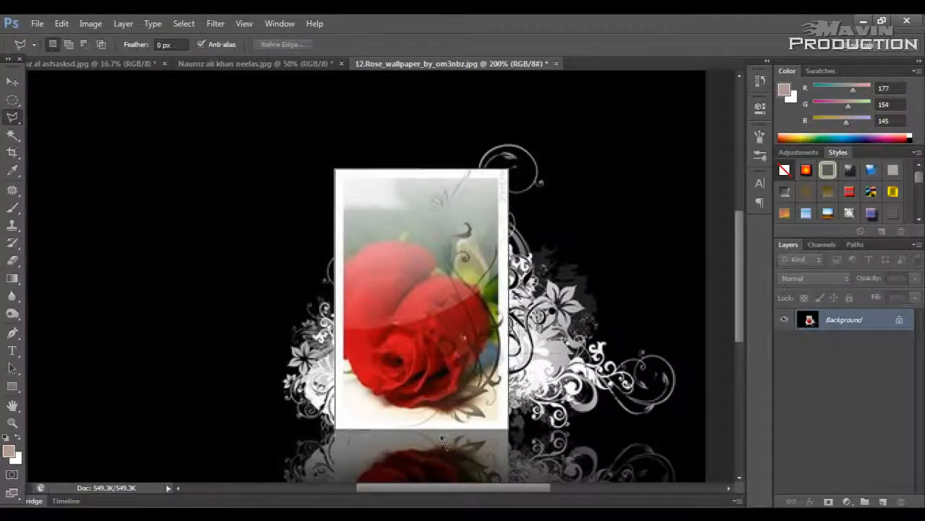
double_click(508, 429)
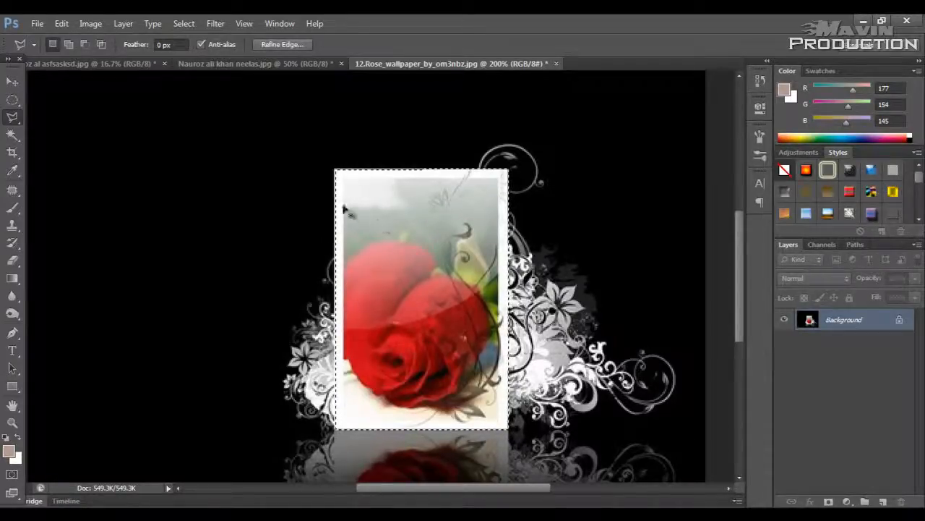
key(ctrl+d)
Step: Trace the rose picture's frame edge with the Magnetic Lasso tool, closing the outline at its starting corner
right_click(16, 118)
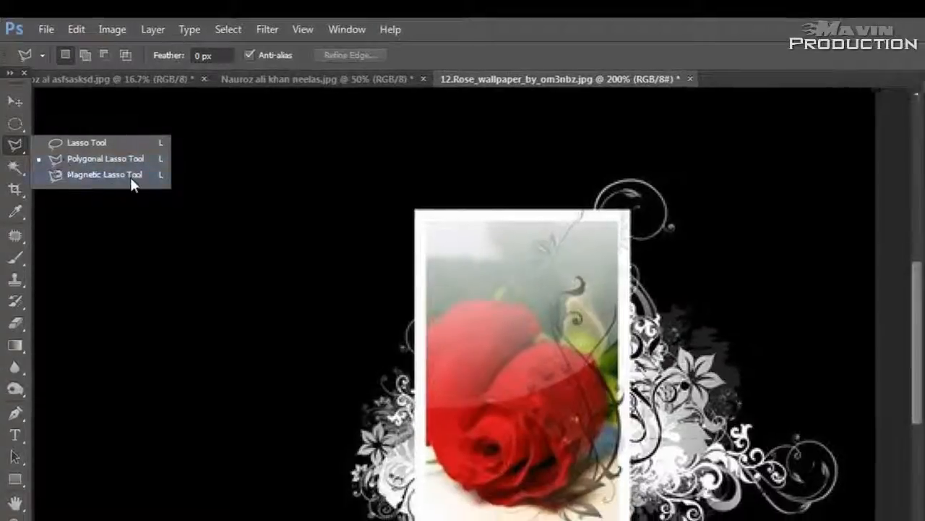
click(131, 181)
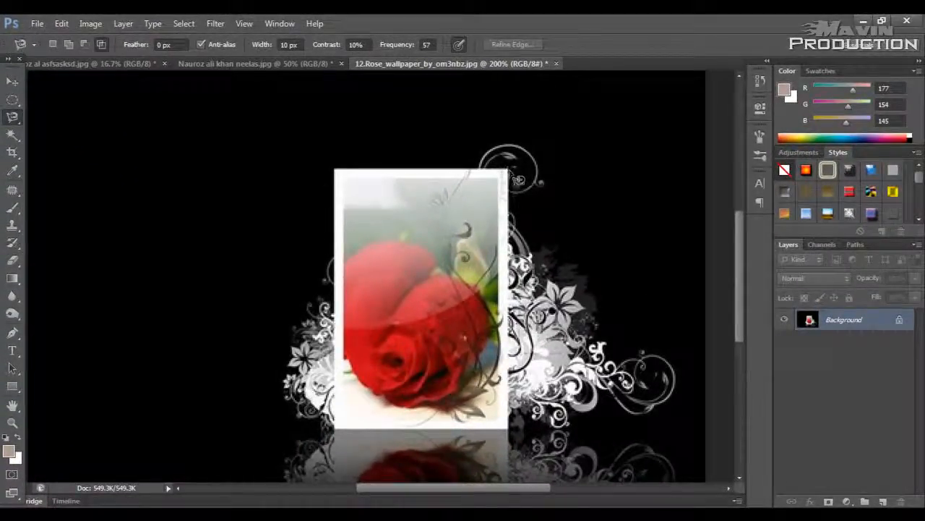
click(510, 171)
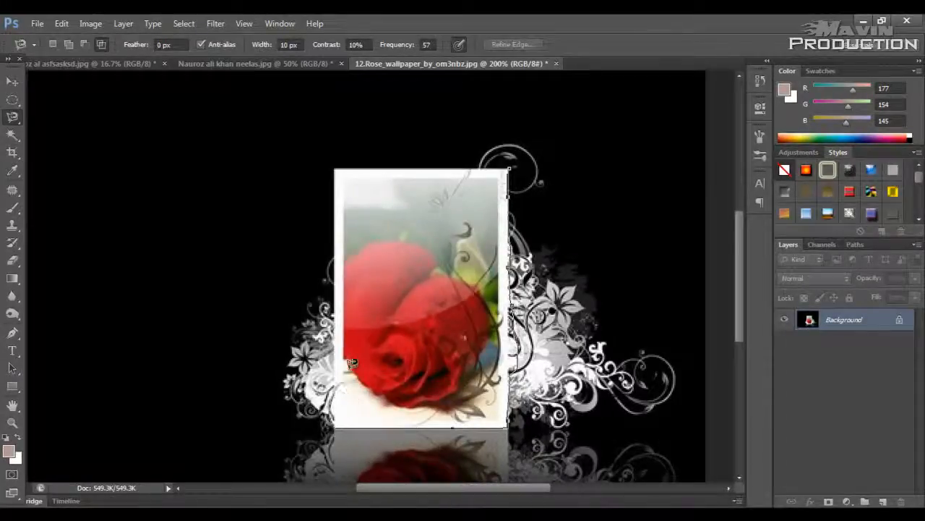
click(510, 170)
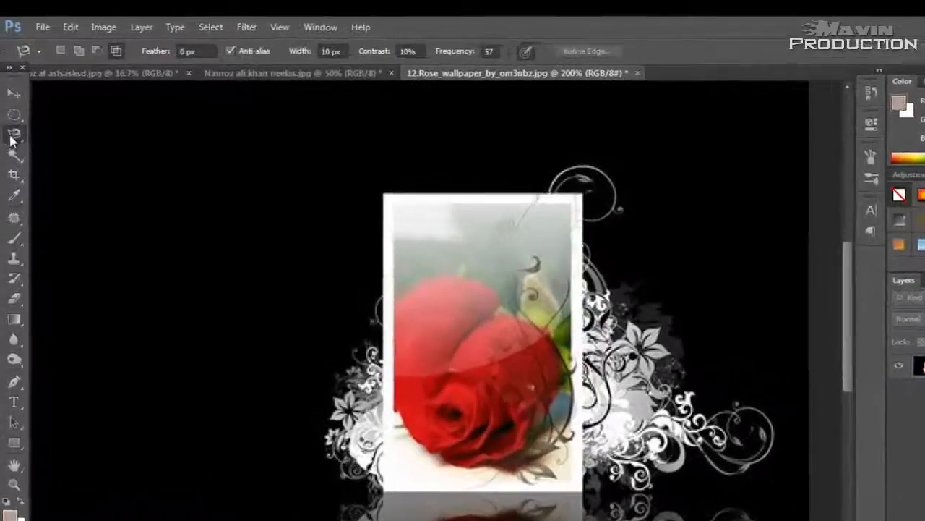
right_click(11, 138)
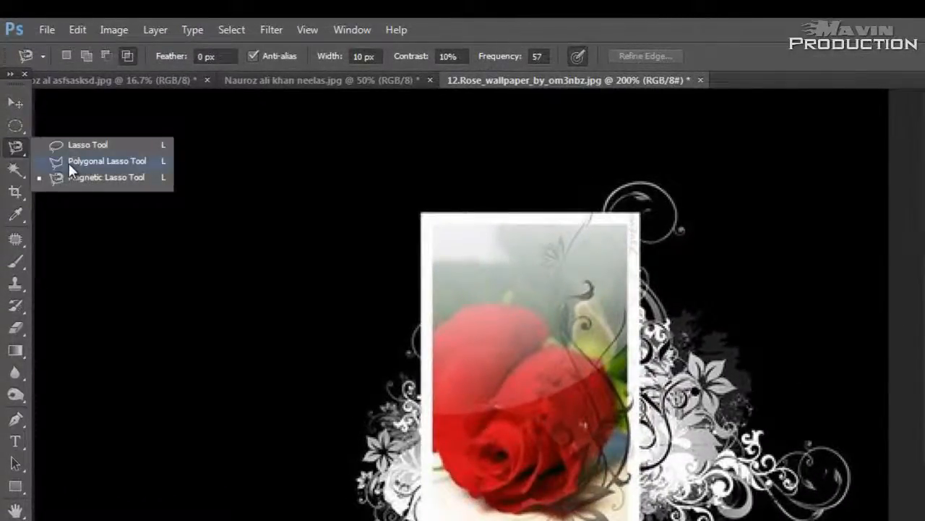
click(15, 103)
click(16, 124)
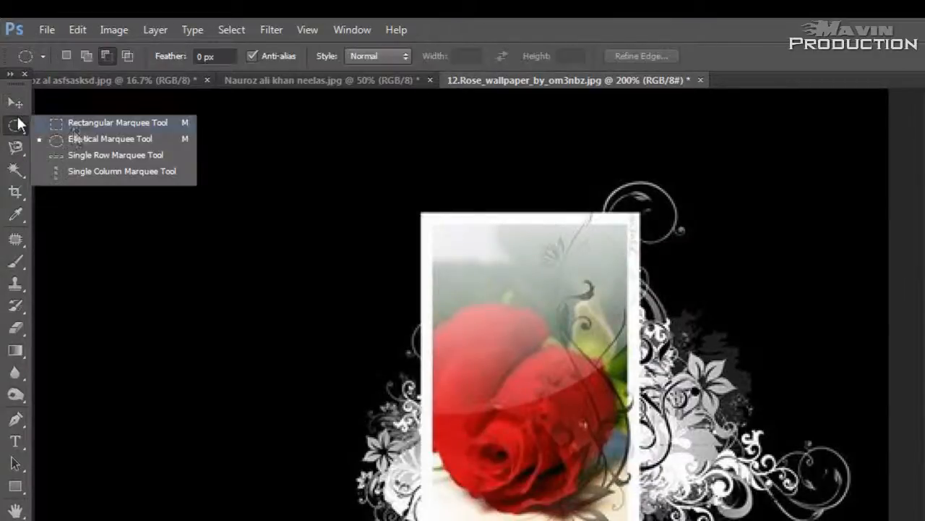
Step: Switch to the black-and-white portrait document and look through its marquee and lasso tool groups
click(15, 103)
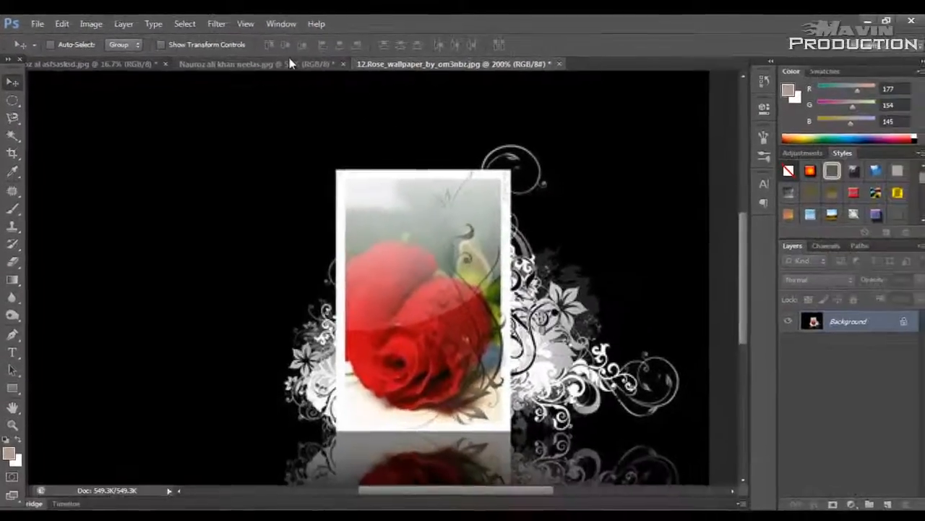
click(293, 65)
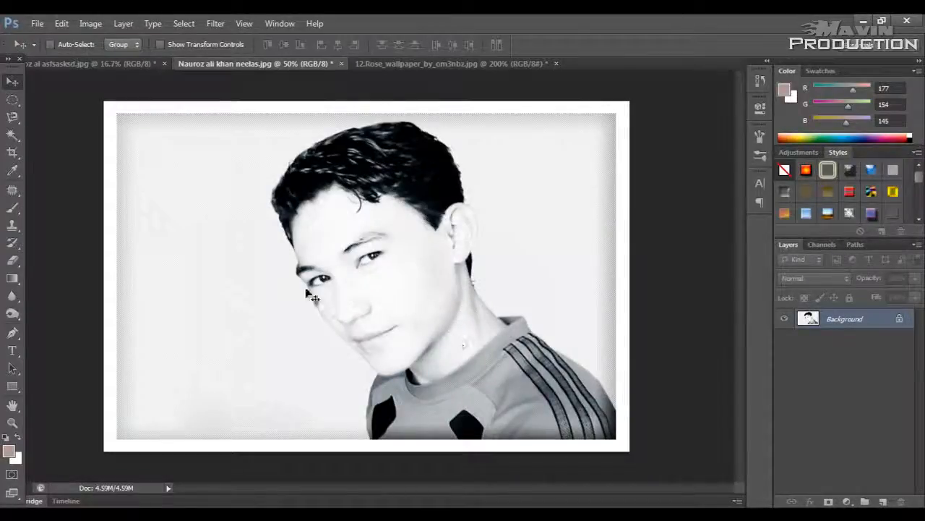
click(12, 100)
click(14, 119)
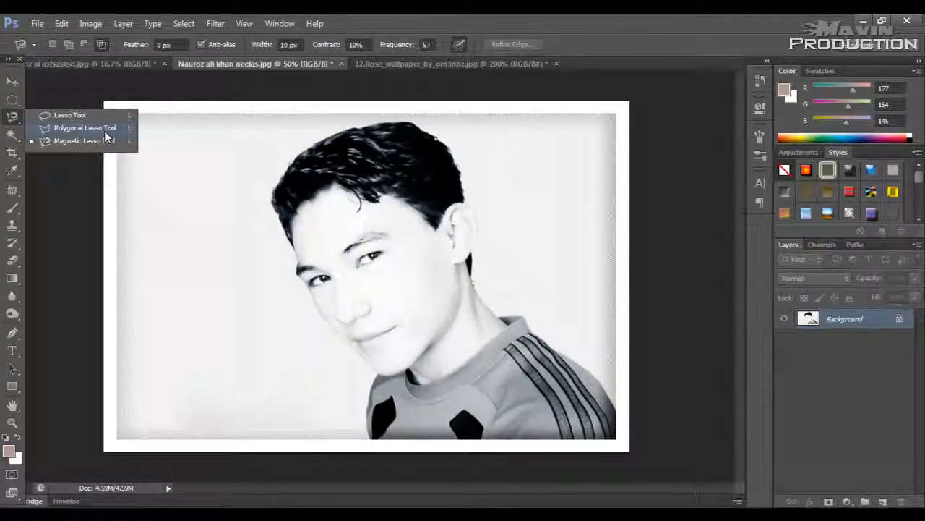
Step: Select the light background around the man with the Quick Selection tool using progressively smaller brush sizes, and deselect it
click(9, 138)
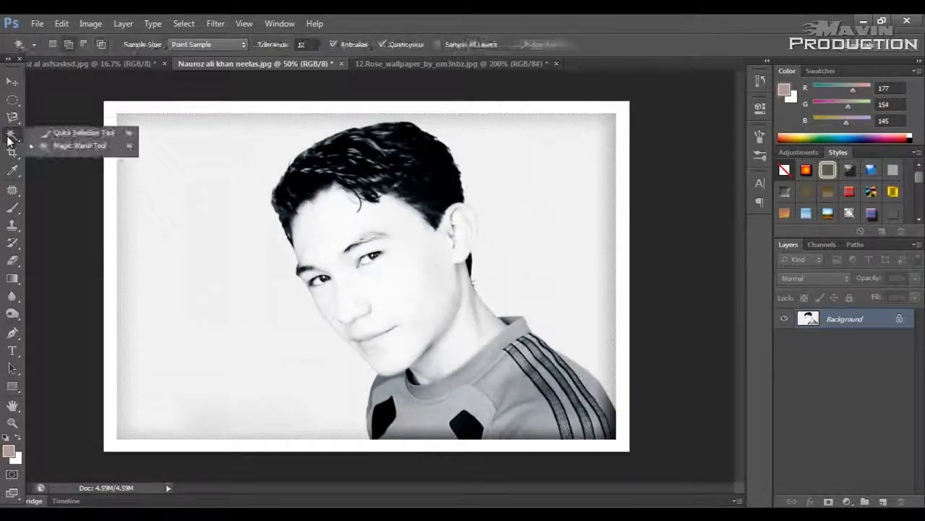
click(80, 132)
key(bracketleft)
key(bracketleft)
key(bracketleft)
key(bracketleft)
key(bracketleft)
key(bracketleft)
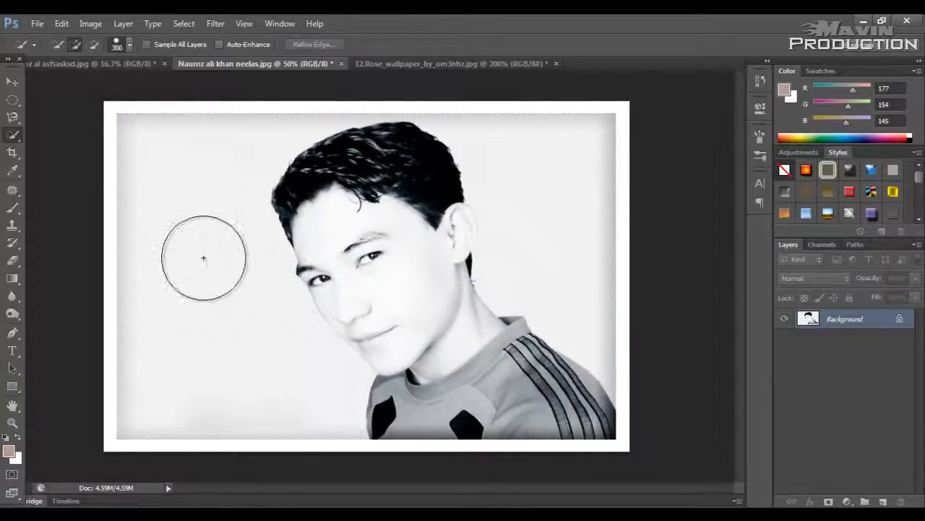
click(204, 261)
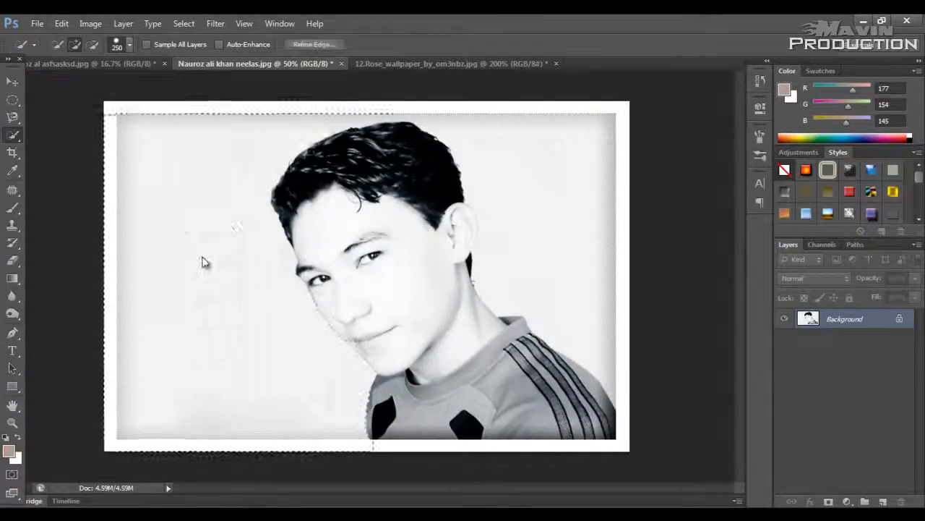
click(564, 198)
key(bracketleft)
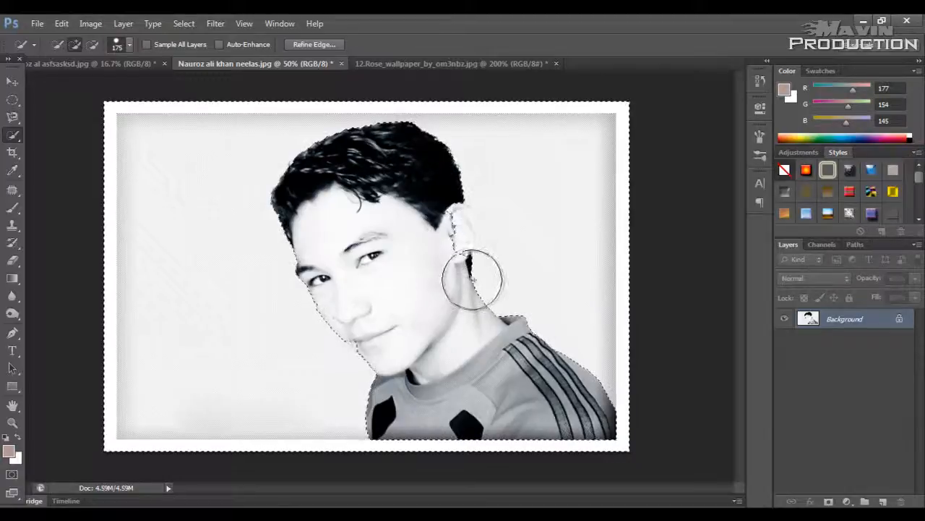
key(bracketleft)
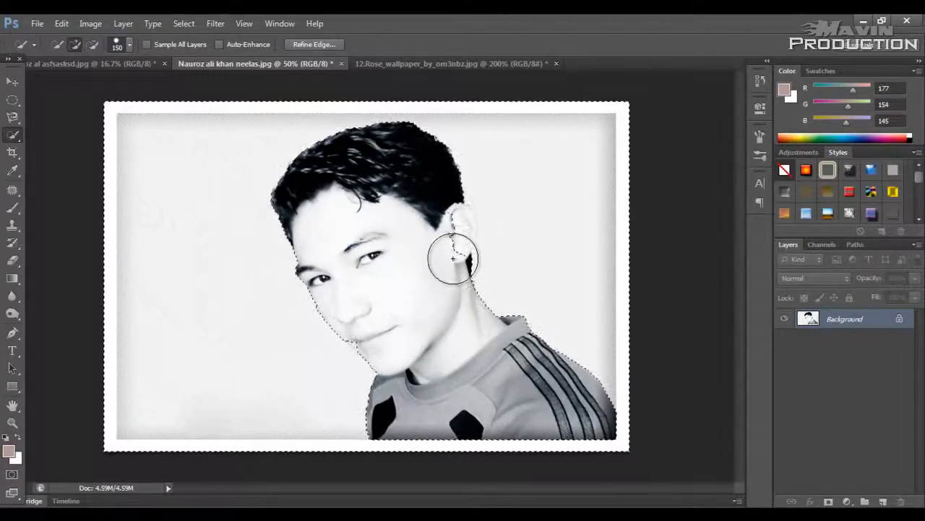
key(ctrl+d)
Step: Select the portrait's light background with the Magic Wand tool at tolerance 32, clear the selection and return to the Move tool
click(20, 137)
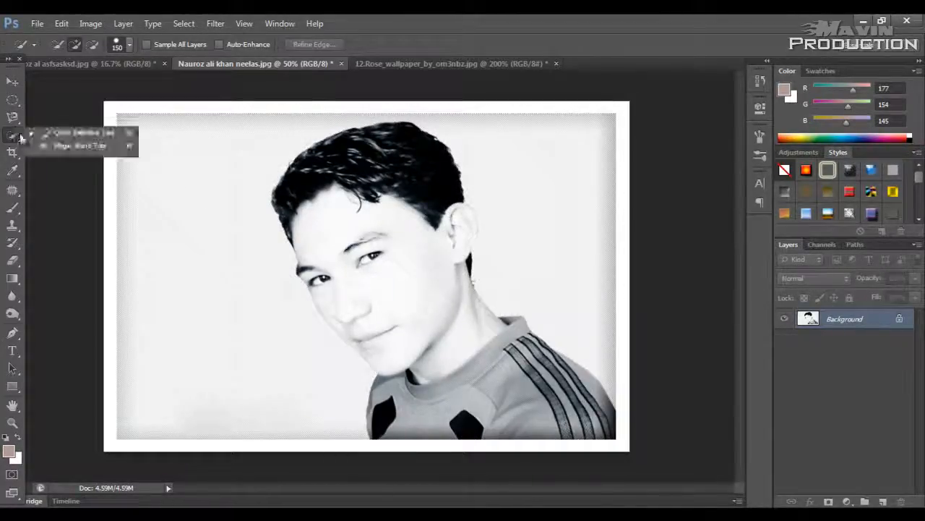
click(73, 145)
click(246, 222)
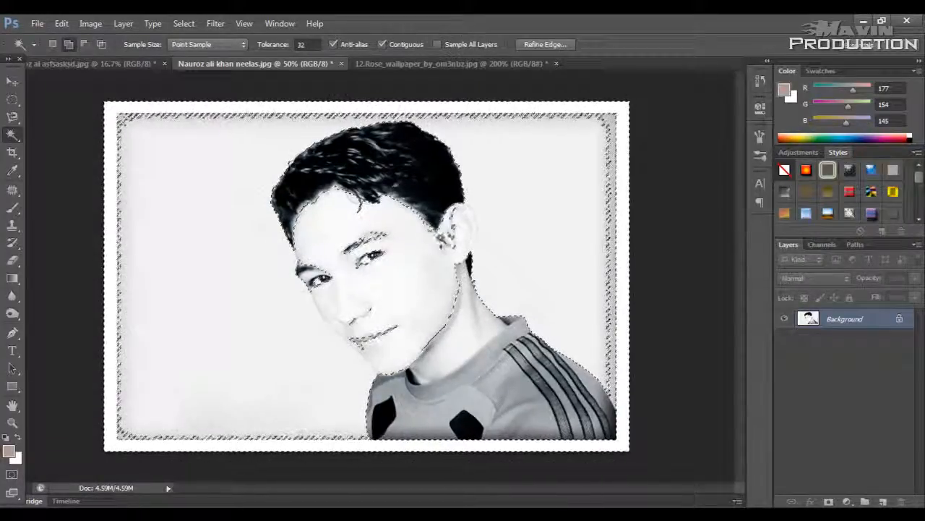
key(ctrl+d)
key(v)
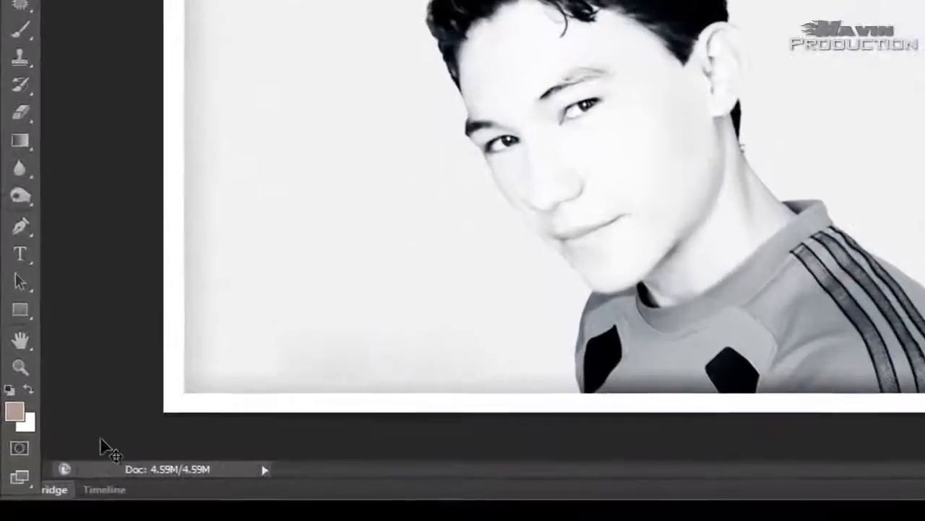
Step: Enter Quick Mask mode on the portrait and set the Brush tool to a size of 100
click(24, 444)
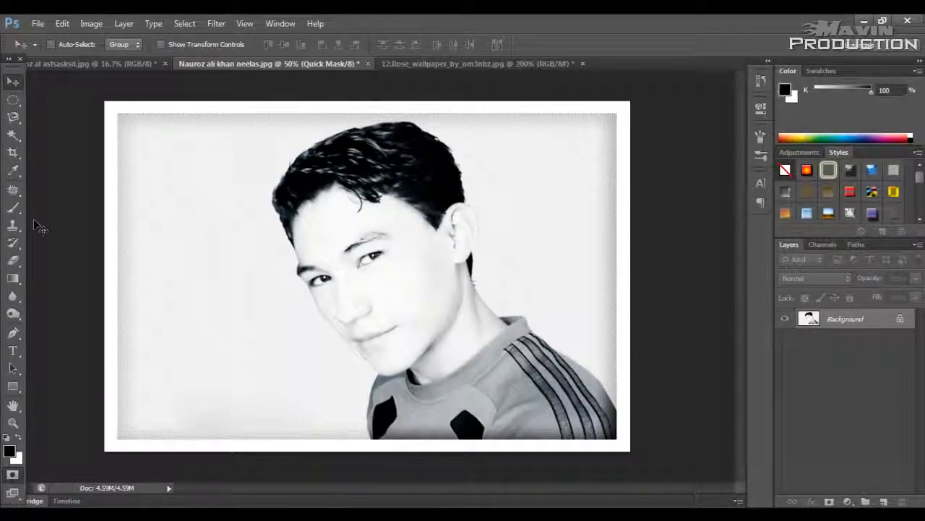
click(14, 210)
click(98, 208)
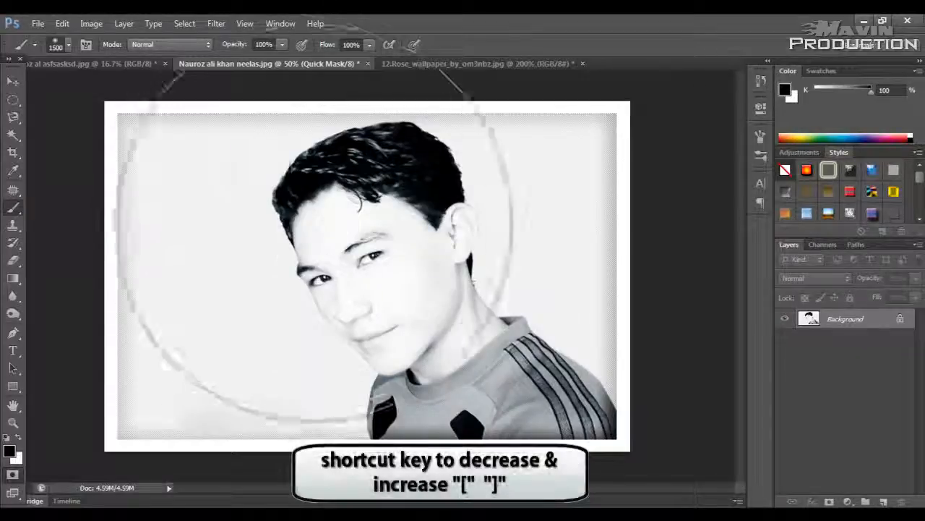
key(p)
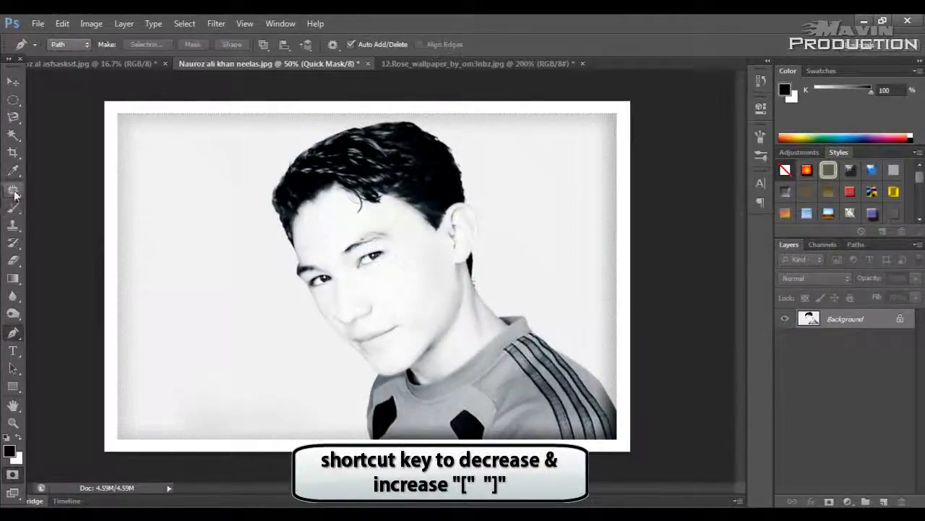
click(13, 208)
key(bracketleft)
key(bracketleft)
key(bracketleft)
key(bracketleft)
key(bracketleft)
key(bracketleft)
key(bracketleft)
key(bracketleft)
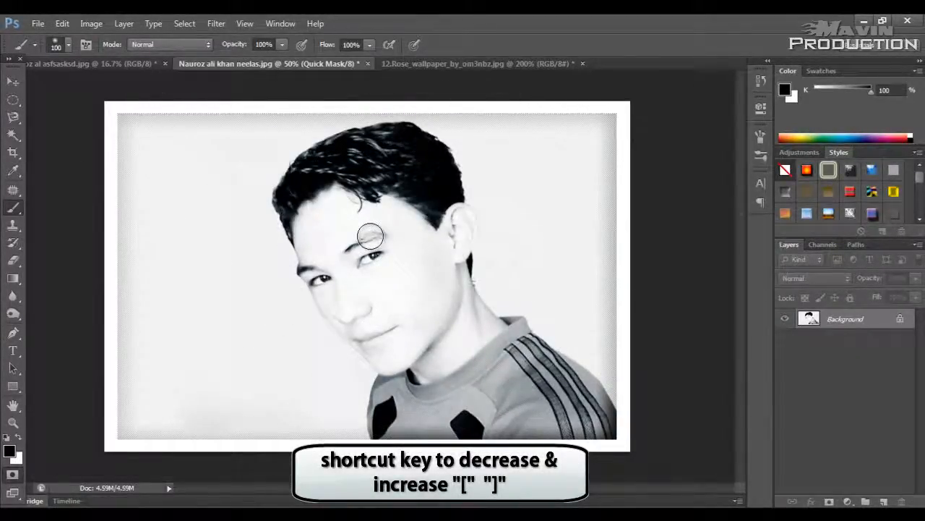
Step: Paint rough mask strokes over the man's eye, cheek, neck and upper shirt, enlarging the brush after the eye
mouse_move(370, 237)
mouse_down()
mouse_move(359, 234)
mouse_move(378, 255)
mouse_up()
key(bracketright)
key(bracketright)
key(bracketright)
mouse_move(438, 354)
mouse_down()
mouse_move(415, 334)
mouse_move(532, 400)
mouse_move(472, 400)
mouse_up()
key(ctrl+plus)
drag(448, 360, 391, 291)
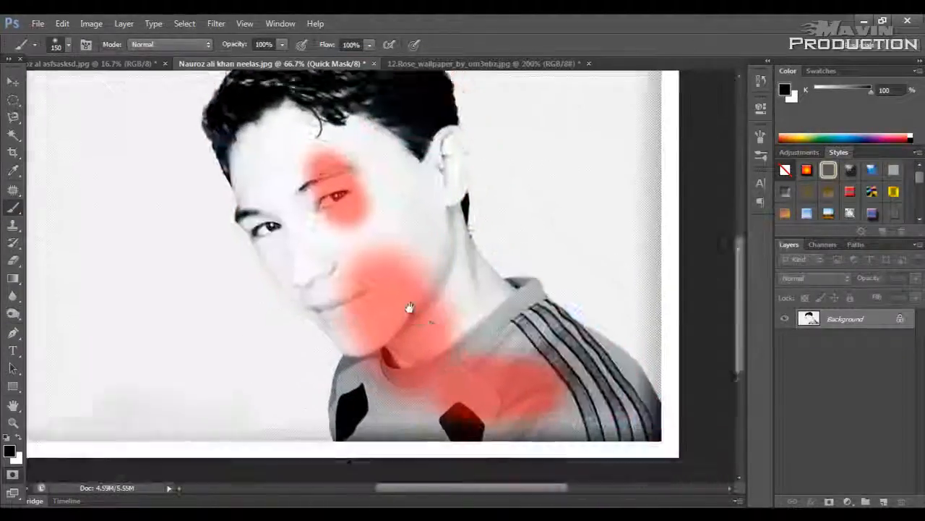
Step: Paint the mask over the rest of the shirt, including the dark patches, lower edge and striped shoulder, varying the brush size
key(ctrl+plus)
key(bracketleft)
key(bracketleft)
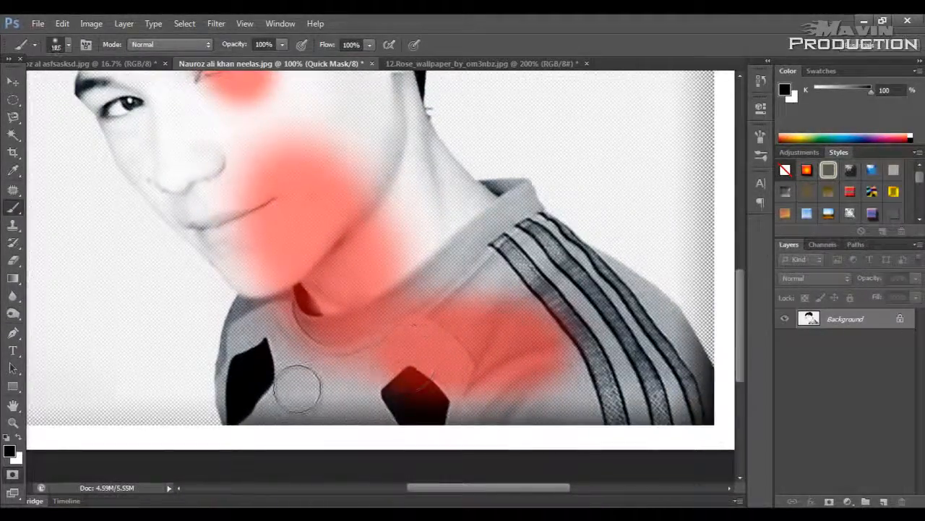
mouse_move(297, 388)
mouse_down()
mouse_move(462, 394)
mouse_move(409, 427)
mouse_move(672, 423)
mouse_move(391, 434)
mouse_up()
key(bracketright)
key(bracketright)
key(bracketright)
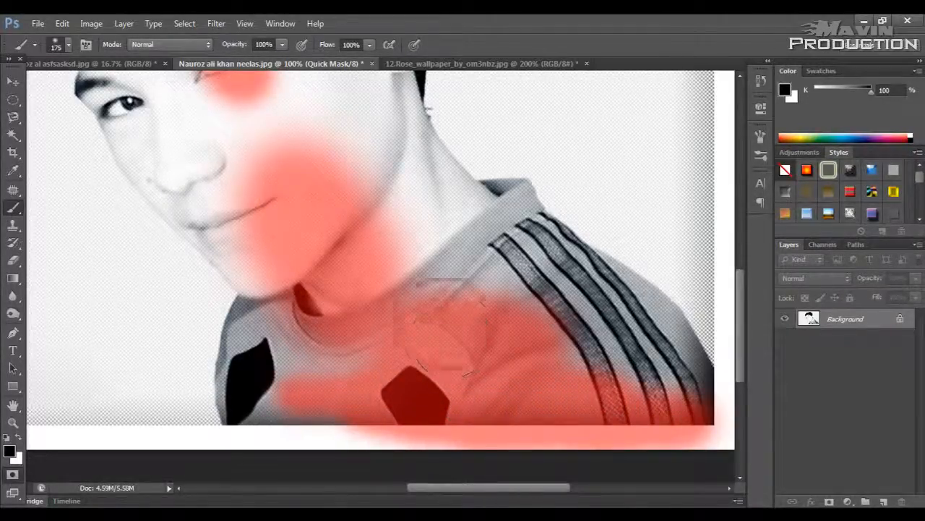
mouse_move(445, 333)
mouse_down()
mouse_move(297, 149)
mouse_move(516, 321)
mouse_move(397, 333)
mouse_move(314, 160)
mouse_move(333, 387)
mouse_move(314, 216)
mouse_move(279, 391)
mouse_up()
key(bracketleft)
key(bracketleft)
key(bracketleft)
key(bracketleft)
mouse_move(264, 347)
mouse_down()
mouse_move(255, 324)
mouse_move(258, 309)
mouse_move(244, 424)
mouse_up()
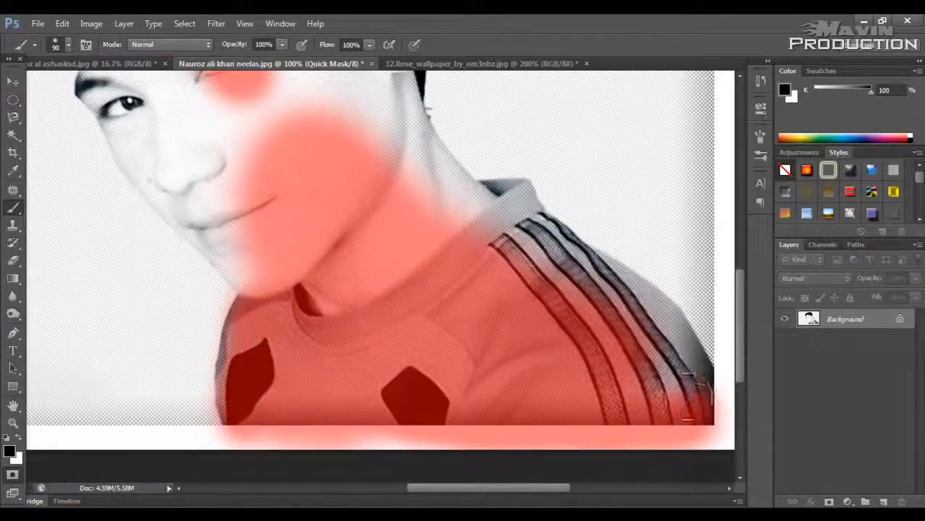
mouse_move(691, 394)
mouse_down()
mouse_move(650, 405)
mouse_move(694, 387)
mouse_move(640, 300)
mouse_move(629, 260)
mouse_move(578, 235)
mouse_move(515, 220)
mouse_up()
drag(526, 277, 593, 380)
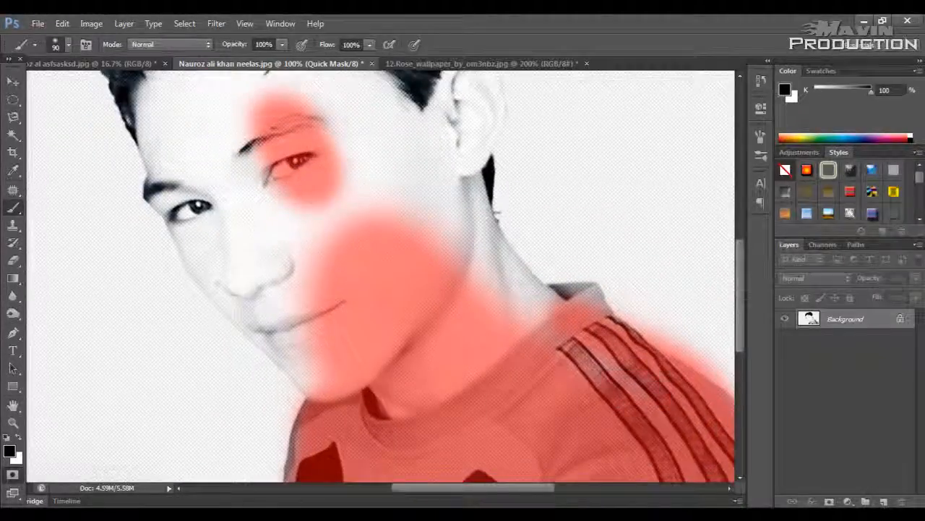
Step: Extend the mask over the man's face, ear, neck and chin with the brush
mouse_move(604, 311)
mouse_down()
mouse_move(481, 300)
mouse_move(441, 216)
mouse_move(333, 122)
mouse_move(217, 51)
mouse_move(196, 124)
mouse_move(274, 205)
mouse_move(269, 289)
mouse_move(300, 265)
mouse_move(368, 137)
mouse_move(416, 166)
mouse_up()
key(bracketright)
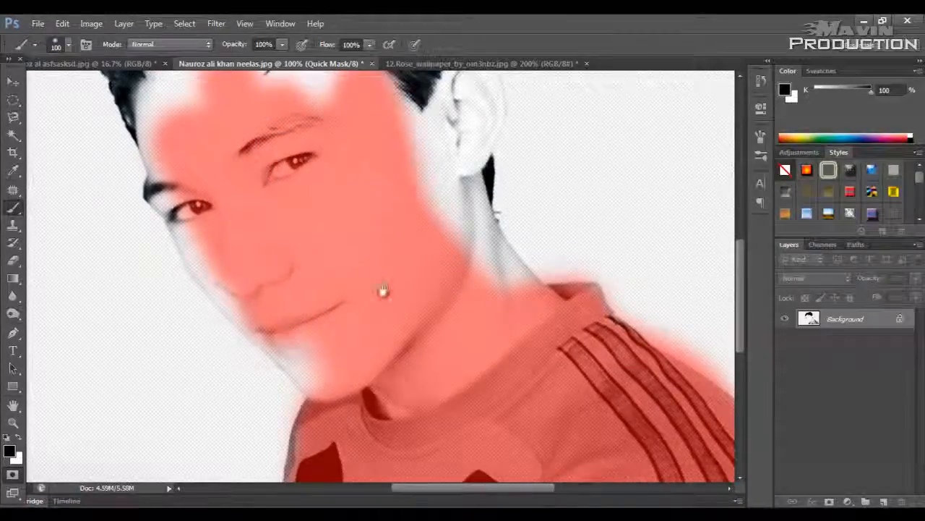
drag(383, 290, 402, 400)
mouse_move(420, 210)
mouse_down()
mouse_move(444, 306)
mouse_move(471, 199)
mouse_move(483, 207)
mouse_move(480, 314)
mouse_move(536, 396)
mouse_move(545, 388)
mouse_up()
drag(368, 203, 393, 96)
mouse_move(380, 393)
mouse_down()
mouse_move(350, 347)
mouse_move(311, 345)
mouse_move(248, 238)
mouse_move(338, 356)
mouse_up()
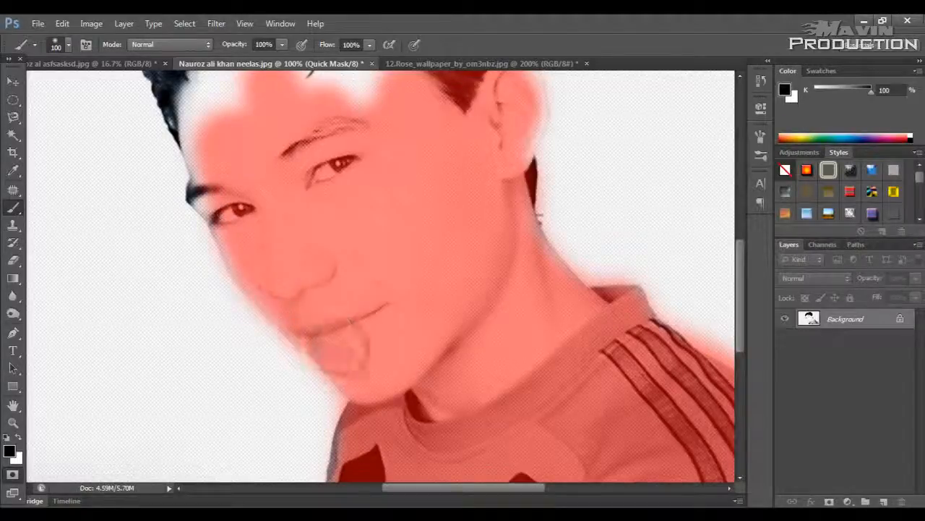
Step: Paint the mask over the forehead and hair up to the outline of the head
drag(334, 217, 382, 426)
mouse_move(262, 416)
mouse_down()
mouse_move(269, 365)
mouse_move(220, 255)
mouse_move(251, 318)
mouse_move(235, 261)
mouse_move(241, 222)
mouse_move(277, 185)
mouse_move(260, 201)
mouse_move(317, 156)
mouse_move(346, 147)
mouse_move(467, 149)
mouse_move(313, 230)
mouse_move(276, 285)
mouse_move(316, 331)
mouse_move(366, 318)
mouse_move(366, 275)
mouse_move(385, 228)
mouse_move(424, 202)
mouse_move(421, 228)
mouse_move(374, 206)
mouse_move(396, 225)
mouse_move(473, 185)
mouse_move(469, 151)
mouse_move(450, 141)
mouse_move(488, 190)
mouse_move(481, 169)
mouse_move(508, 185)
mouse_move(490, 163)
mouse_move(501, 168)
mouse_move(531, 269)
mouse_move(539, 250)
mouse_move(526, 190)
mouse_up()
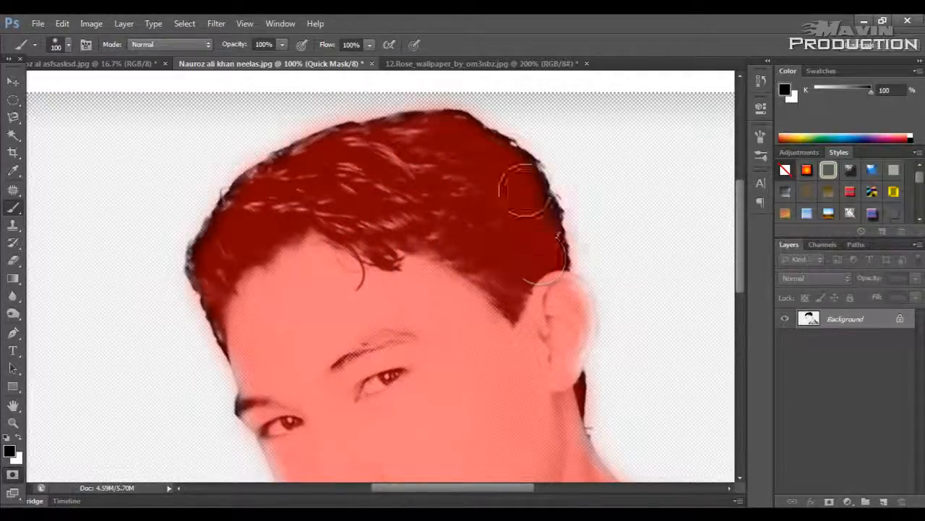
key(ctrl+minus)
key(ctrl+minus)
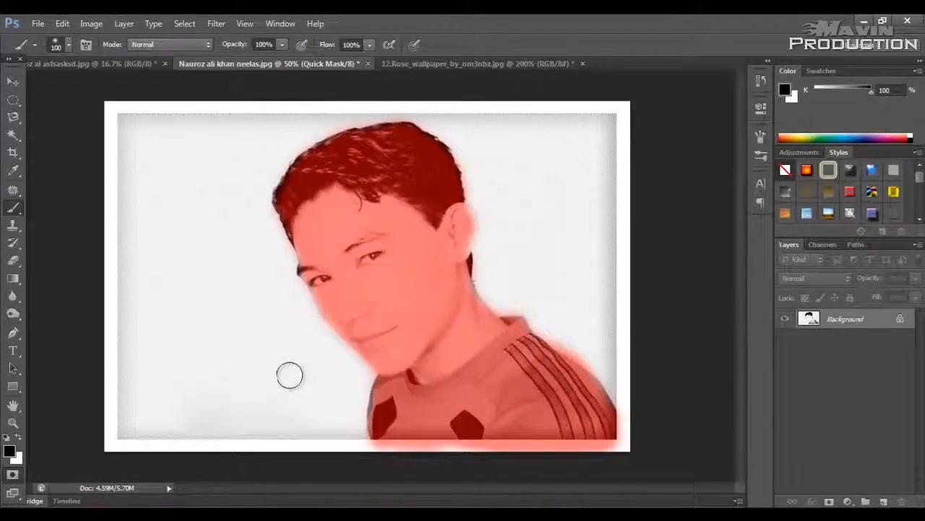
Step: Leave Quick Mask mode and invert the resulting selection so it covers the man instead of the background
key(q)
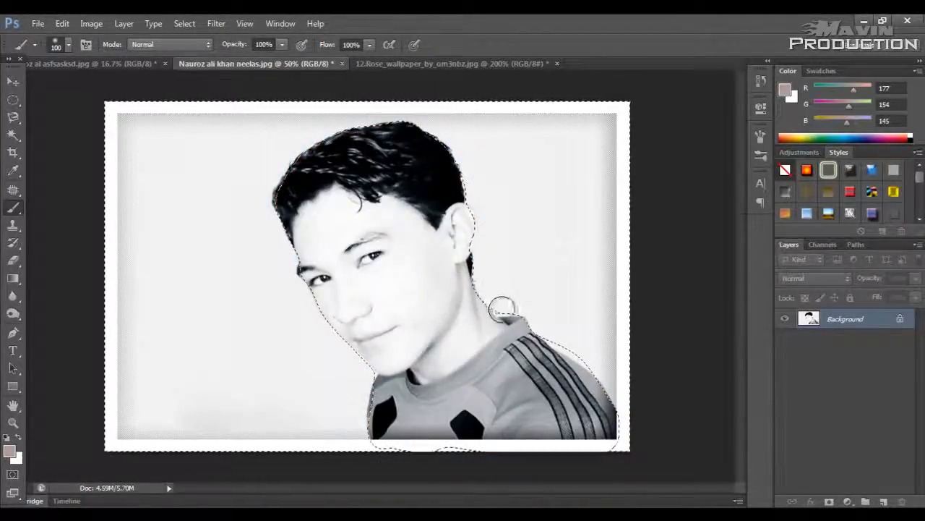
key(v)
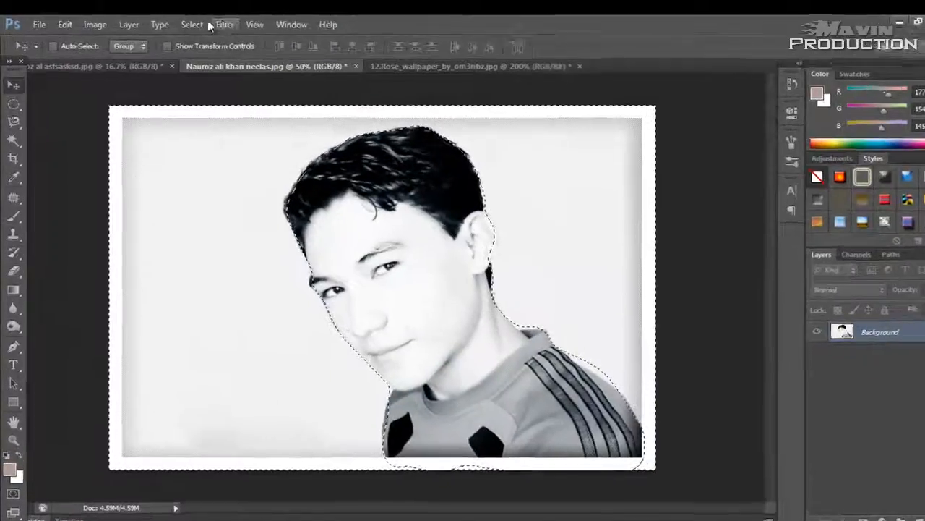
click(194, 24)
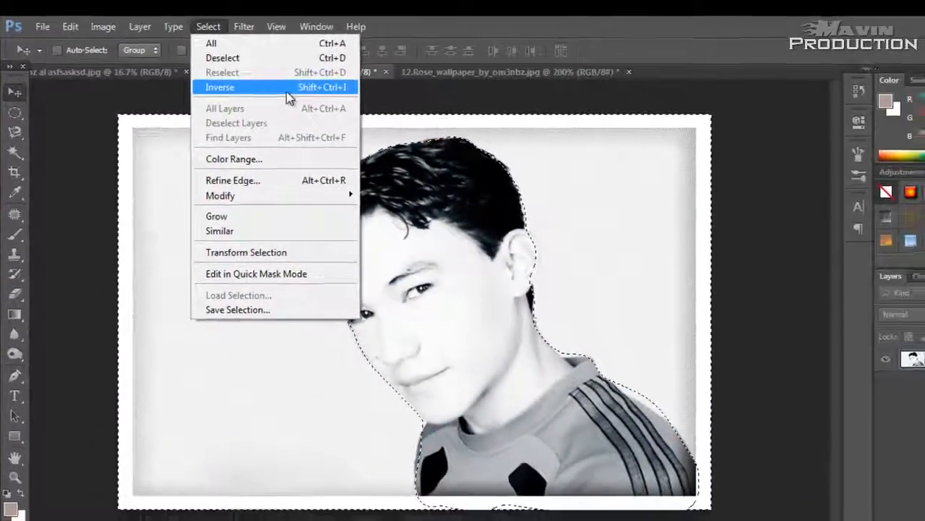
click(286, 91)
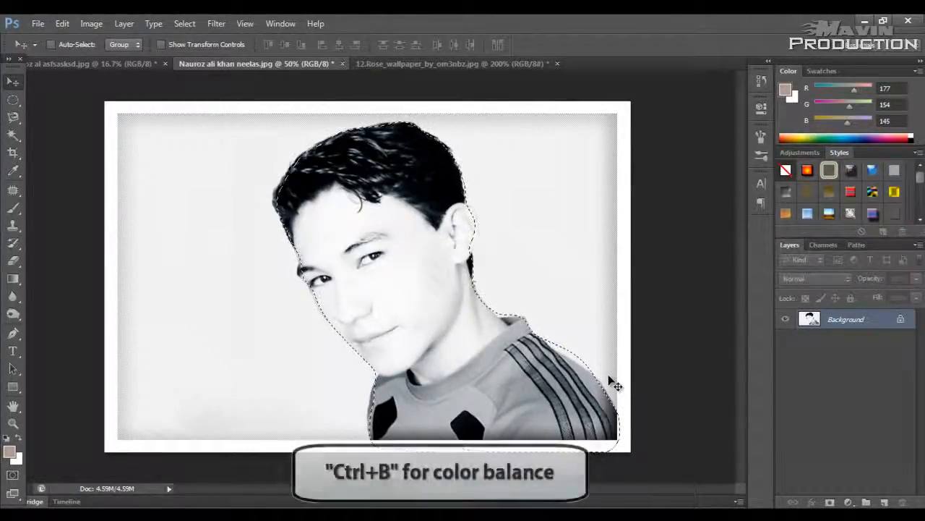
Step: Shift the selected man's midtones toward yellow with a Color Balance yellow-blue level of -78 and deselect
key(ctrl+b)
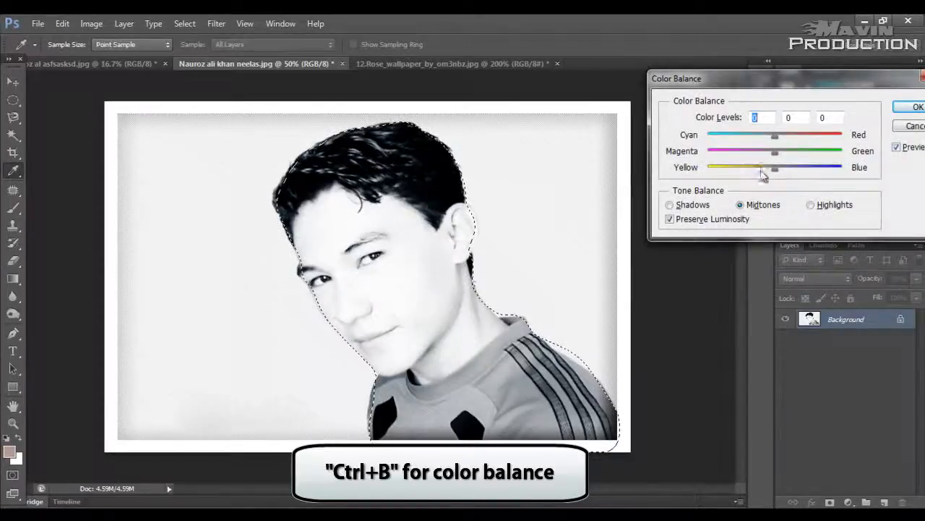
drag(774, 168, 723, 171)
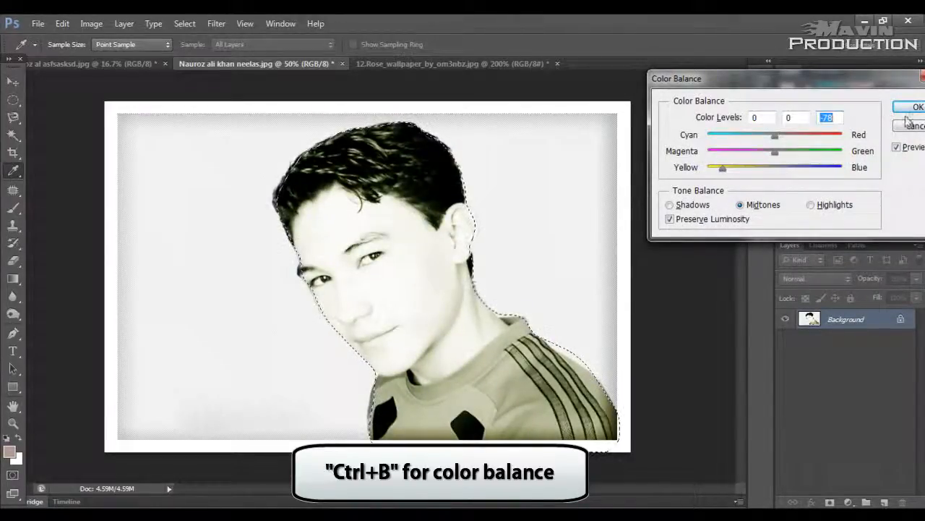
click(915, 107)
key(ctrl+d)
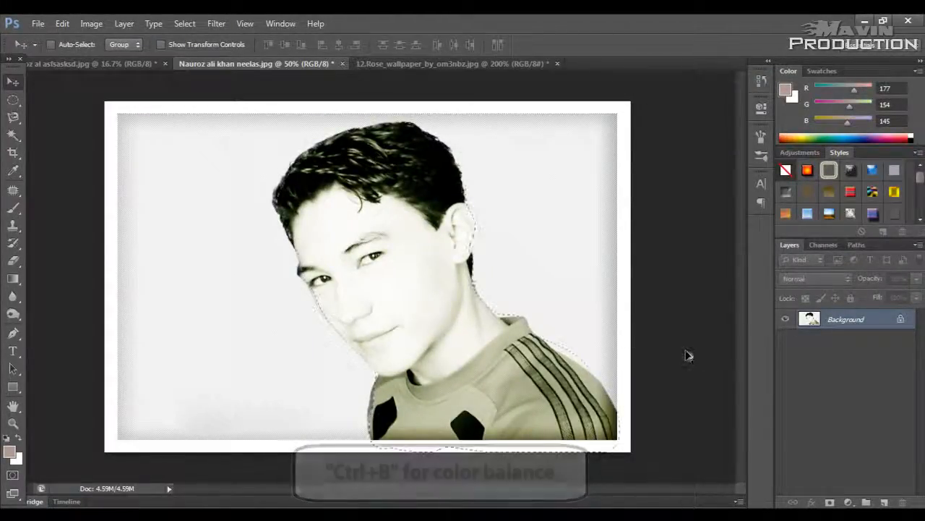
Step: Undo the Color Balance adjustment and step back through the history to before the painted mask selection
key(ctrl+shift+d)
key(ctrl+alt+z)
key(ctrl+alt+z)
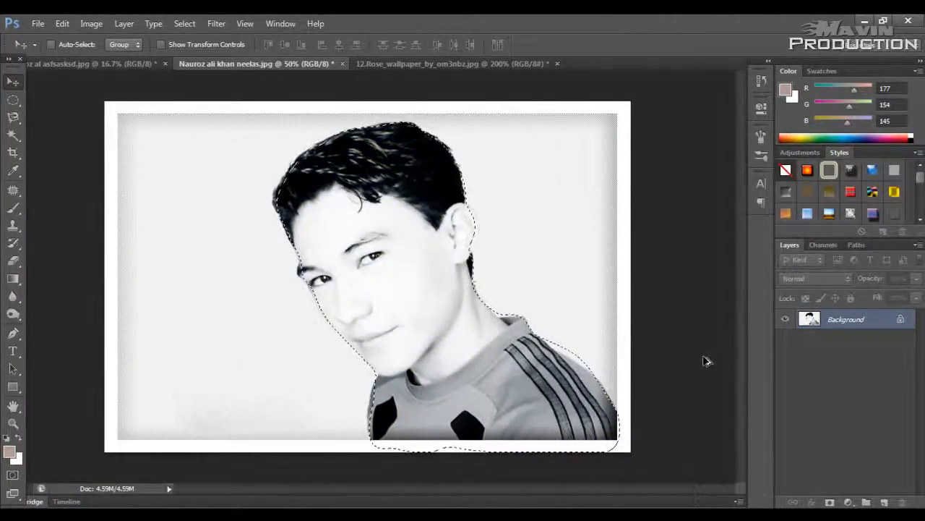
key(q)
key(q)
key(ctrl+alt+z)
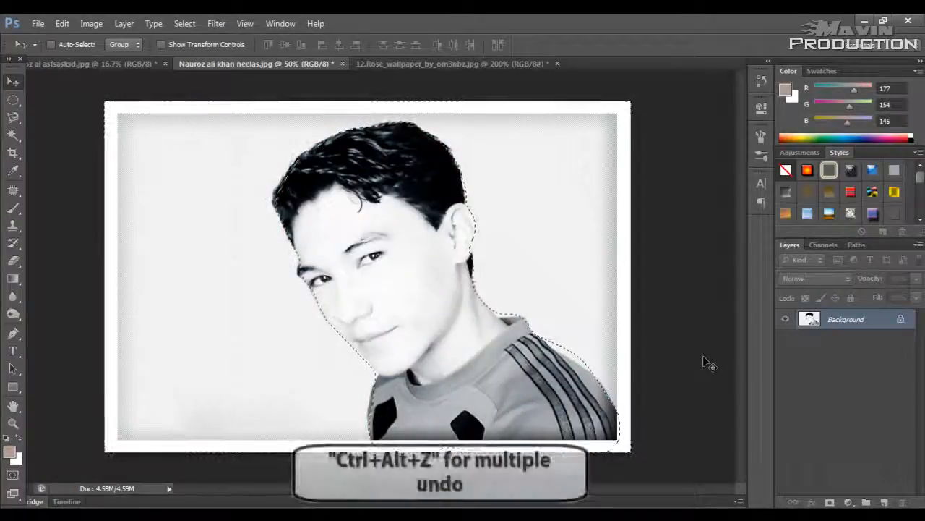
Step: Switch to the color portrait document and select the grey background around the man with the Magic Wand tool
click(134, 65)
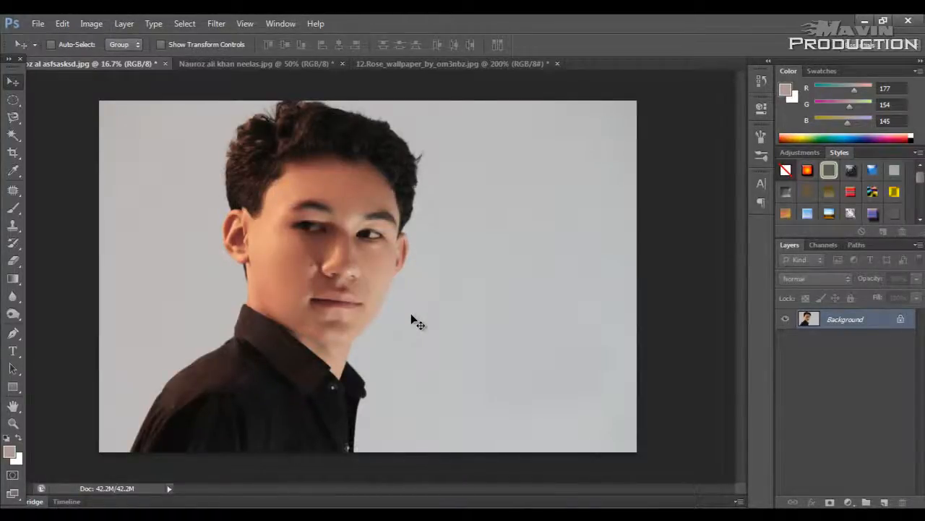
click(13, 135)
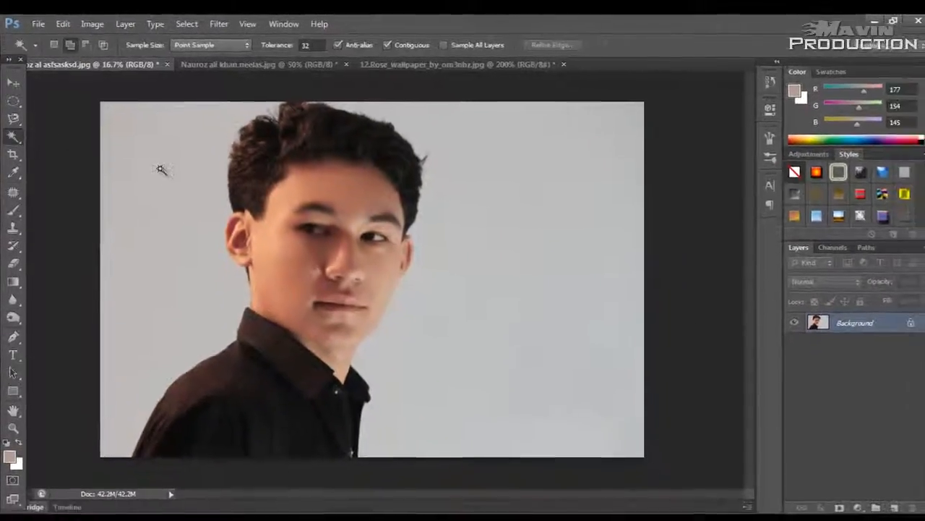
click(161, 169)
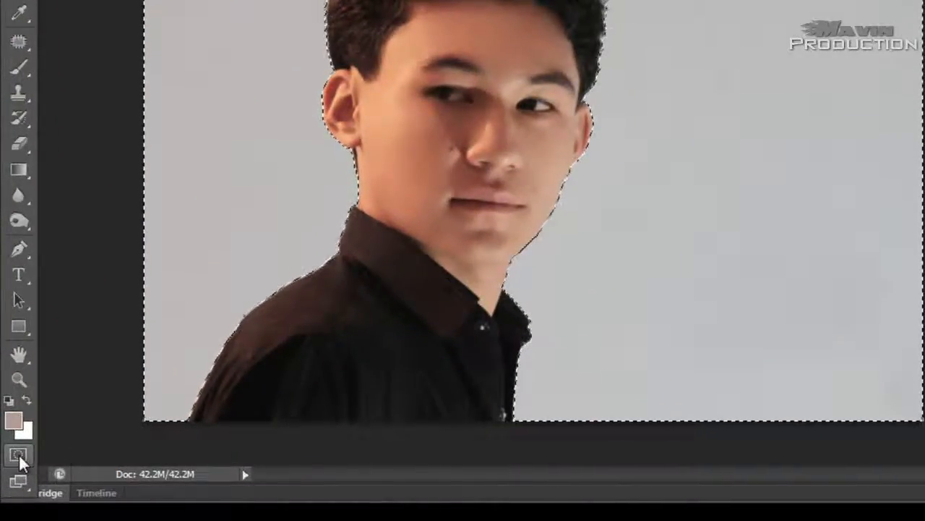
Step: Turn the background selection into a Quick Mask overlay on the man, ready for refining around his hair
click(19, 455)
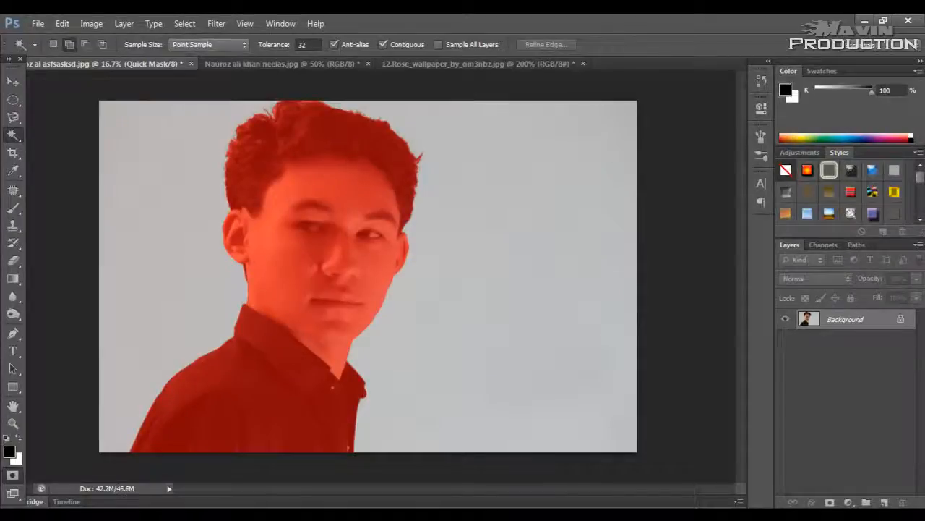
key(v)
key(ctrl+plus)
key(ctrl+plus)
key(ctrl+plus)
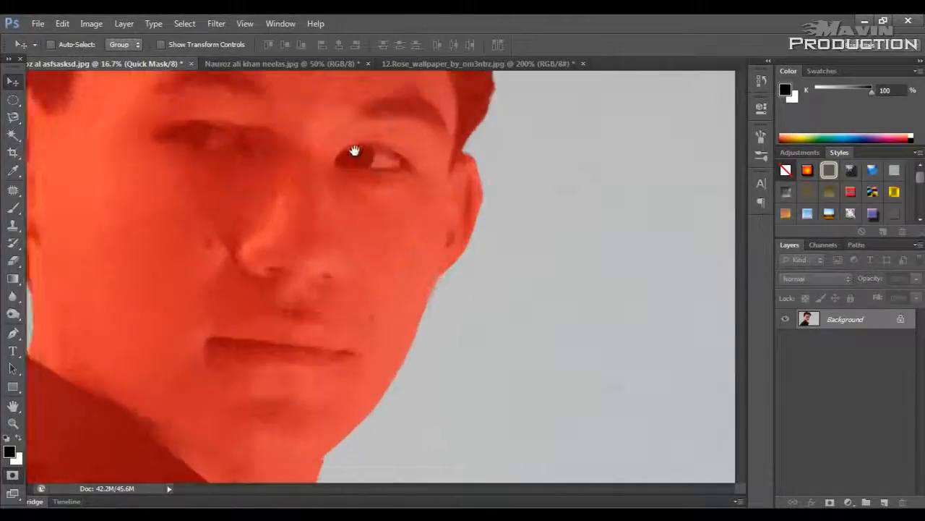
scroll(361, 191, up, 5)
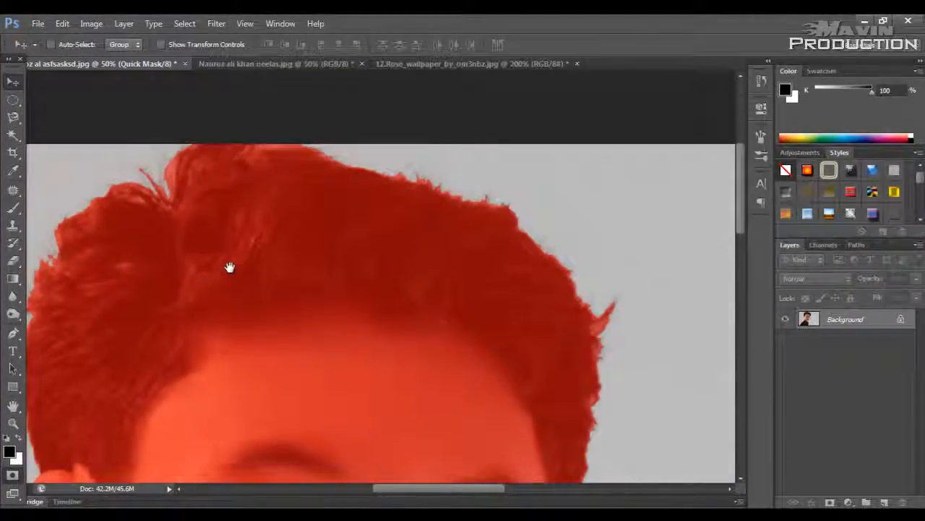
drag(229, 268, 237, 262)
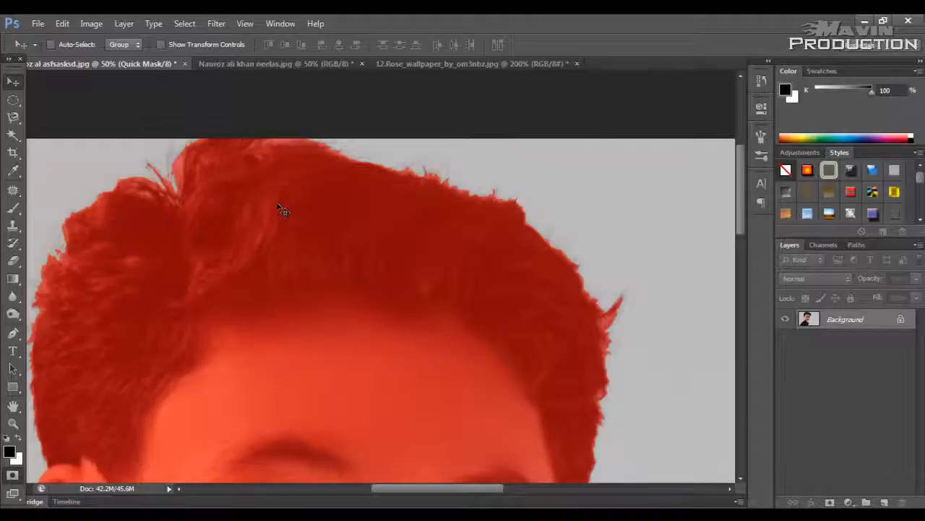
Step: Erase the Quick Mask along the stray hair edges around the man's head with the Eraser tool at size 60
key(e)
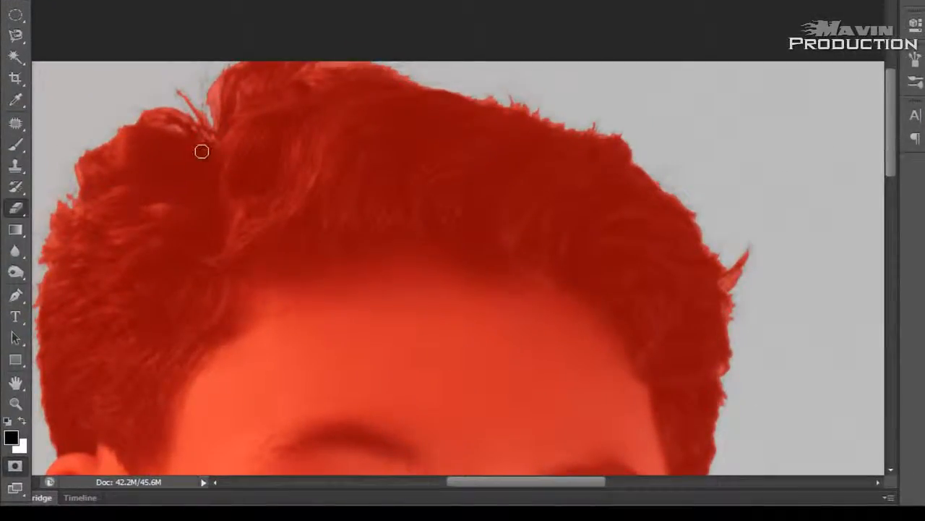
right_click(15, 208)
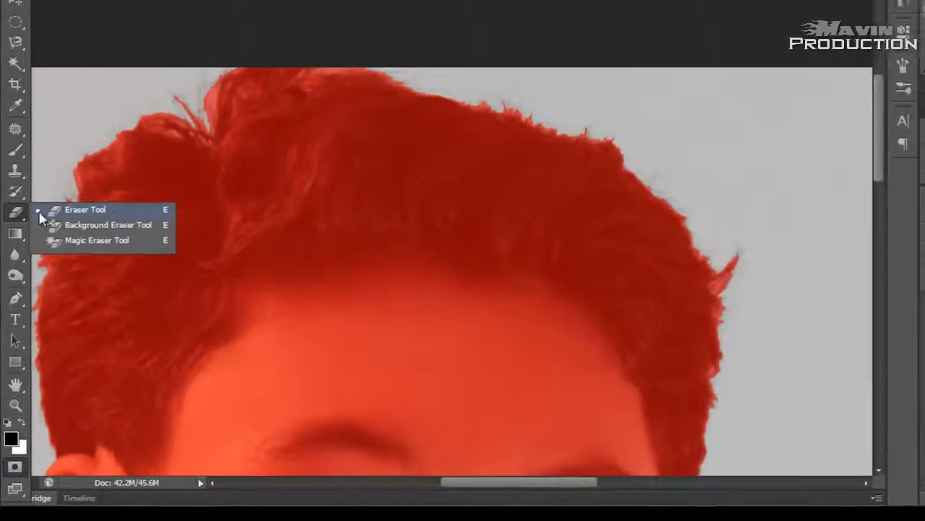
click(58, 206)
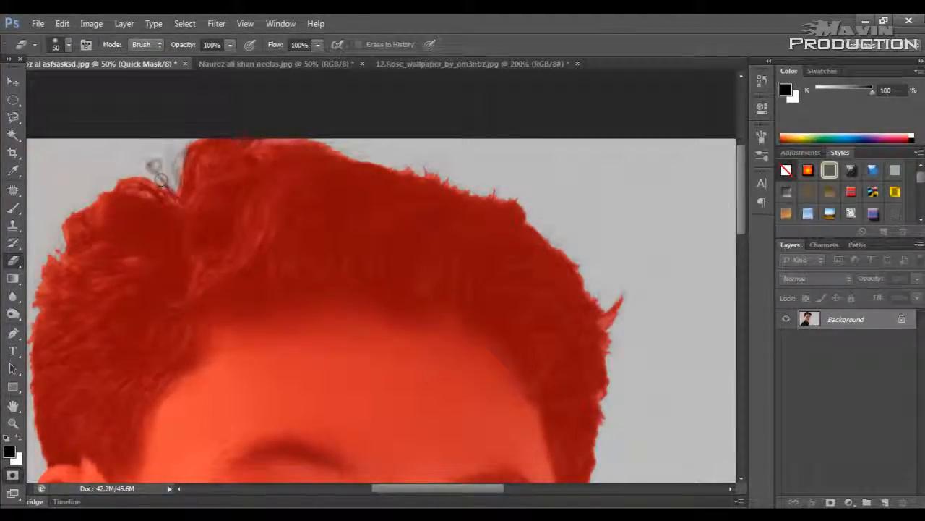
drag(178, 172, 175, 176)
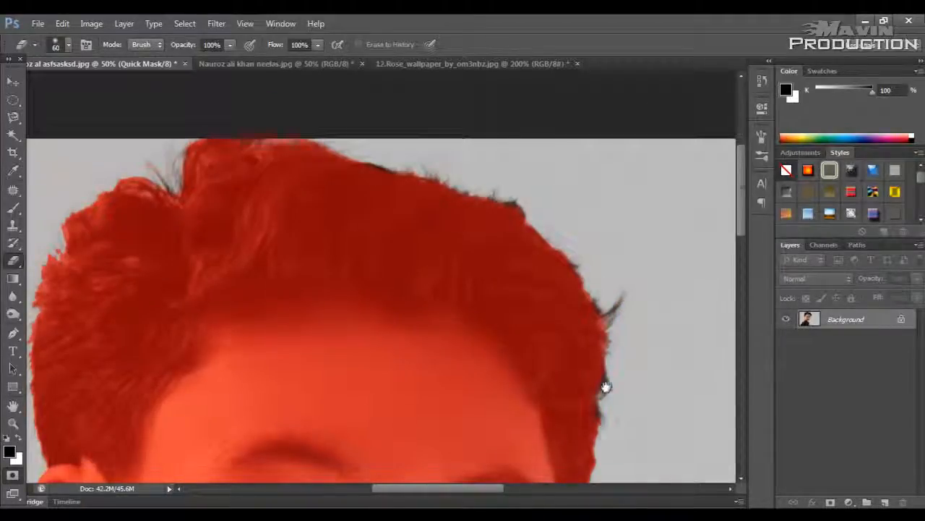
scroll(606, 386, down, 5)
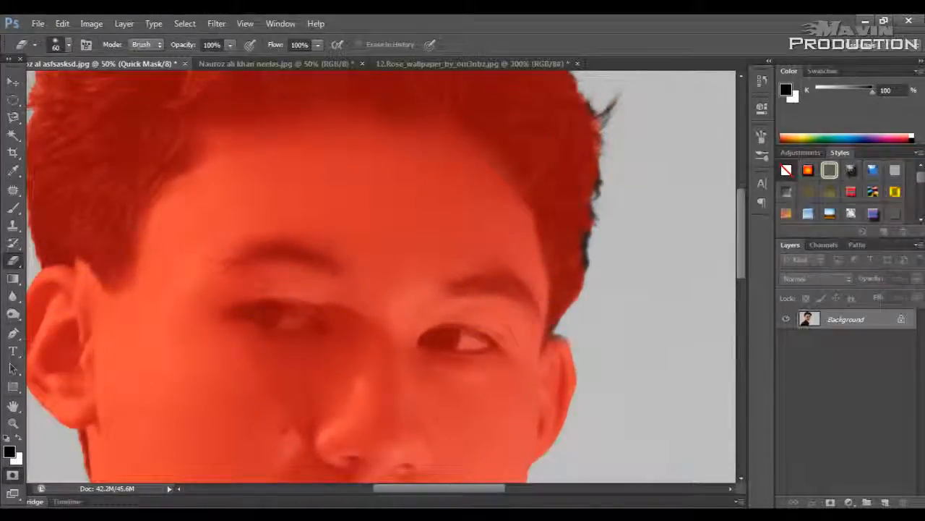
scroll(566, 333, left, 3)
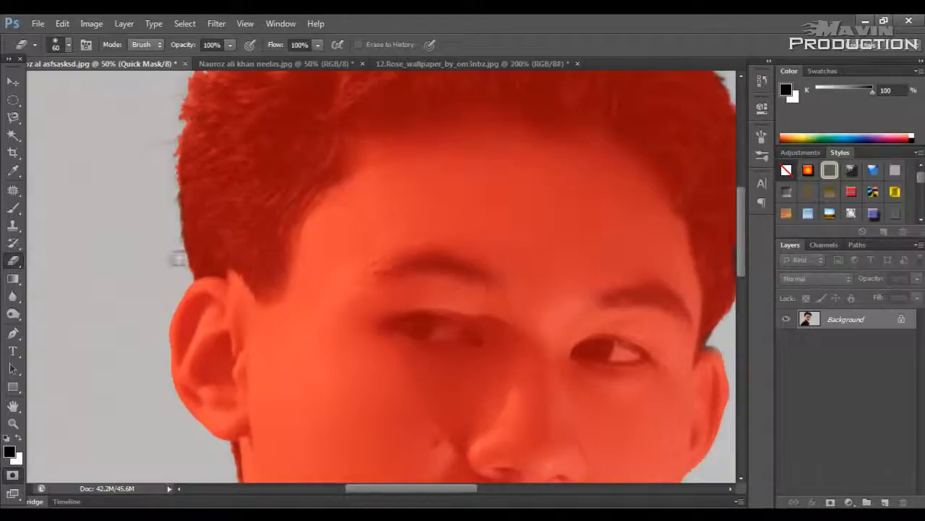
scroll(204, 333, up, 5)
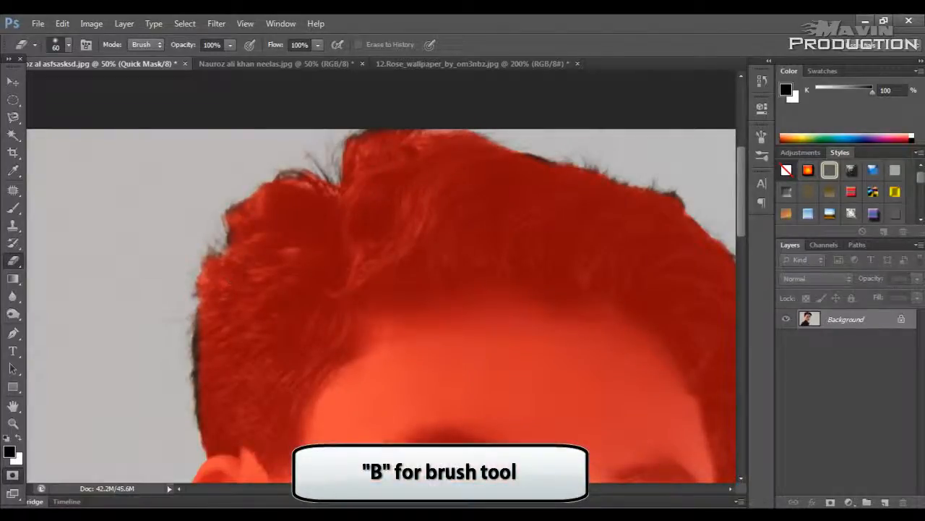
Step: Repaint the mask over the hair edge above the man's fully visible ear in black with the Brush tool at size 50
key(b)
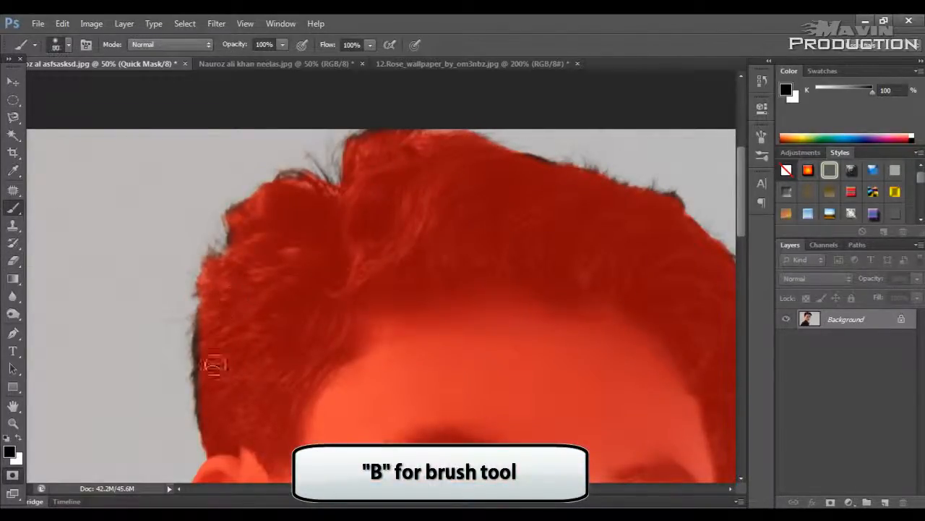
key(ctrl+plus)
key(space)
drag(243, 357, 381, 244)
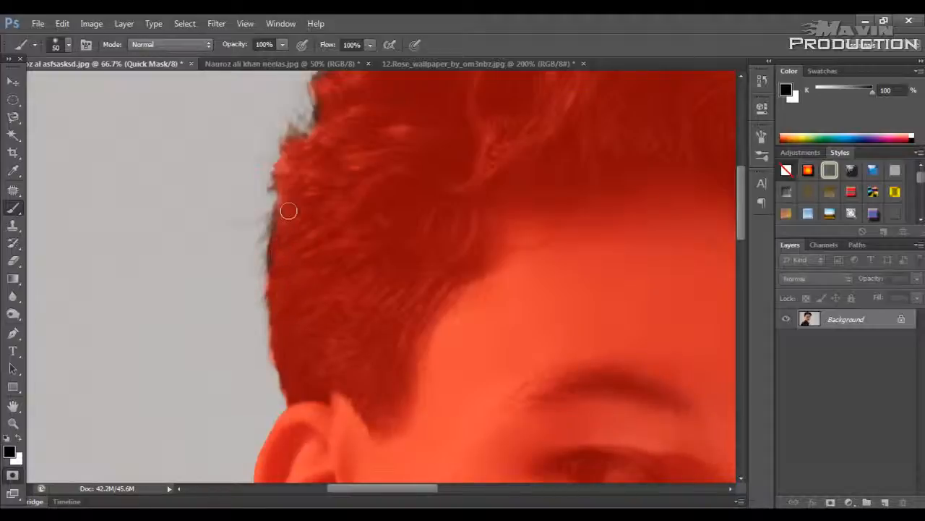
key(space)
drag(334, 197, 311, 397)
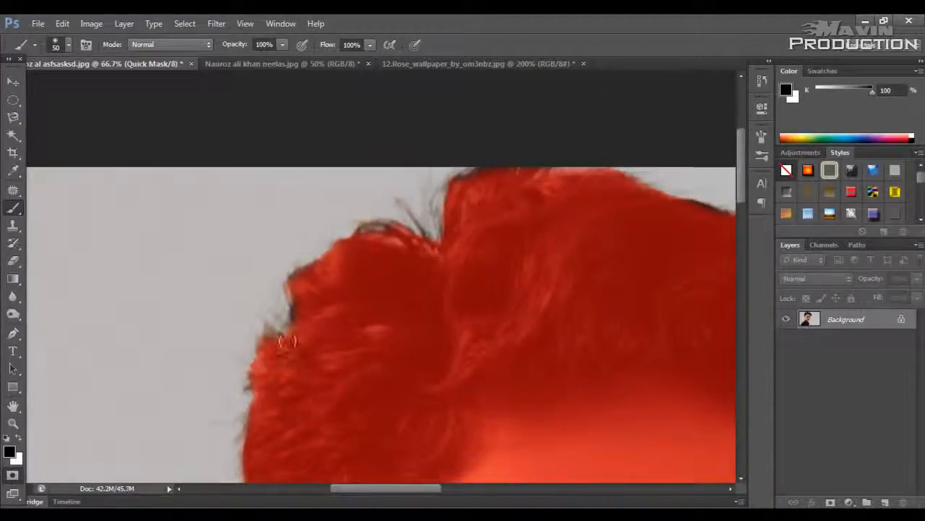
drag(286, 342, 277, 338)
drag(259, 380, 294, 331)
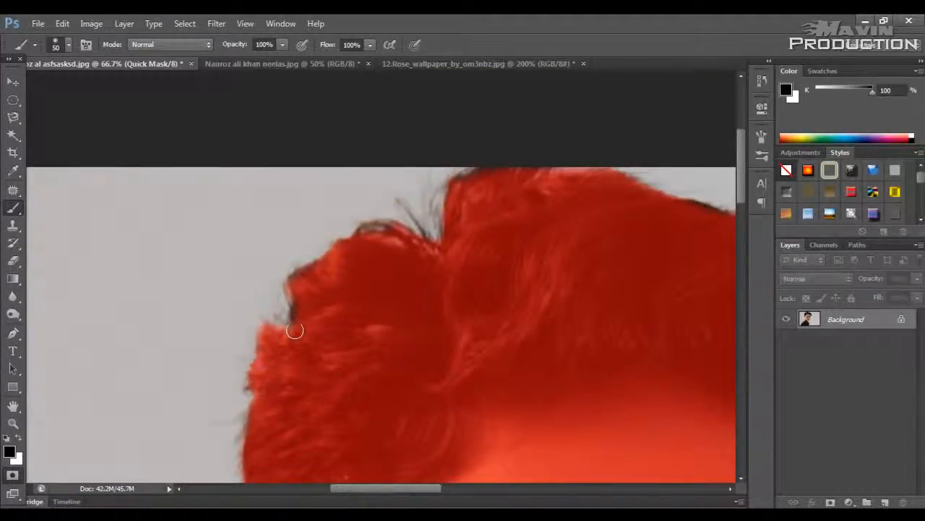
key(space)
drag(398, 289, 333, 339)
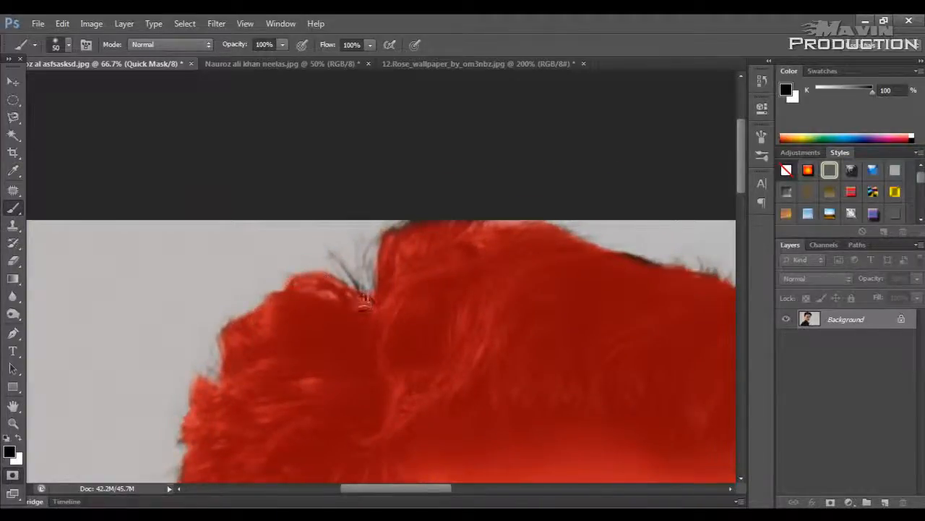
Step: Paint the mask back over the top of the hair, the protruding tuft and the hair edge on the opposite side of the head
drag(495, 283, 236, 289)
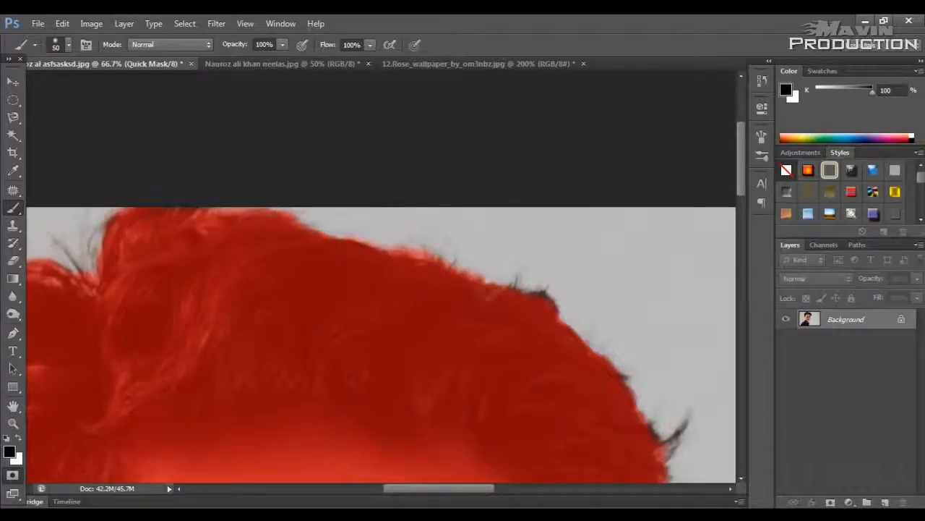
drag(72, 291, 163, 289)
drag(362, 308, 329, 298)
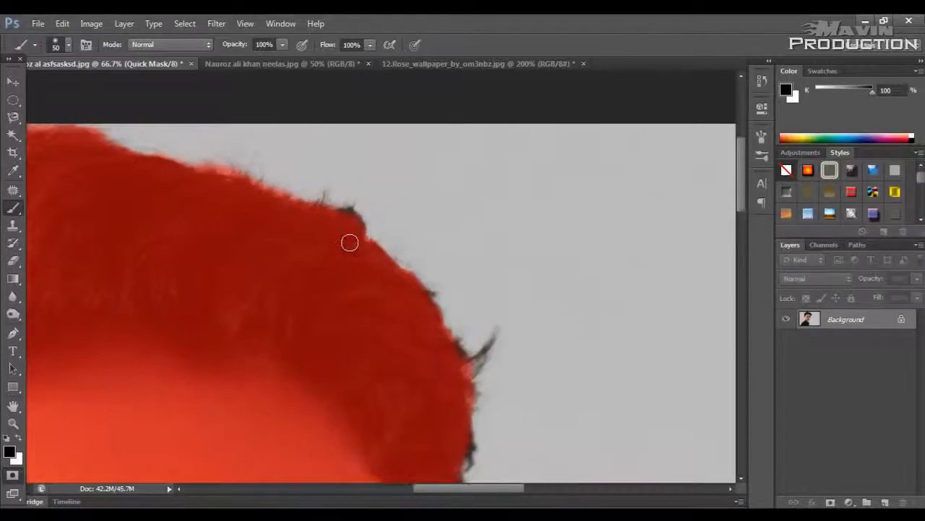
drag(344, 214, 355, 224)
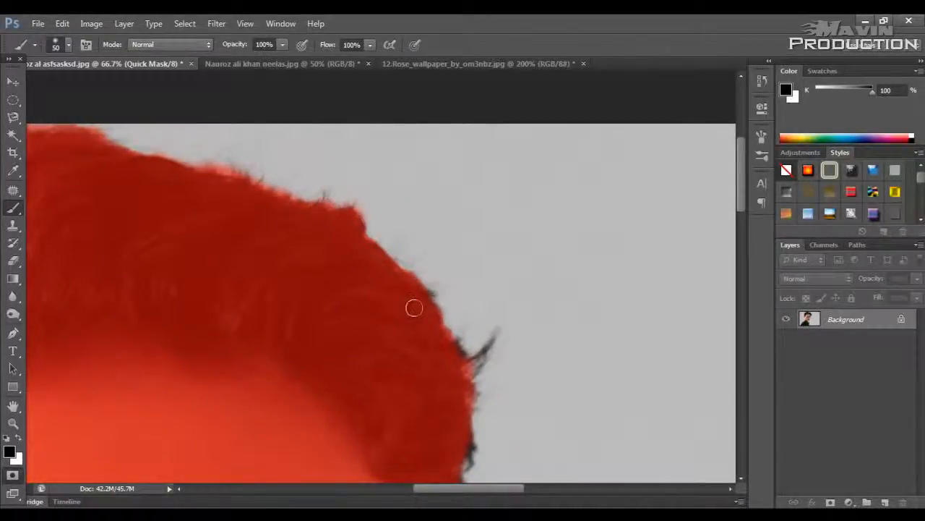
drag(423, 294, 429, 296)
drag(431, 343, 408, 285)
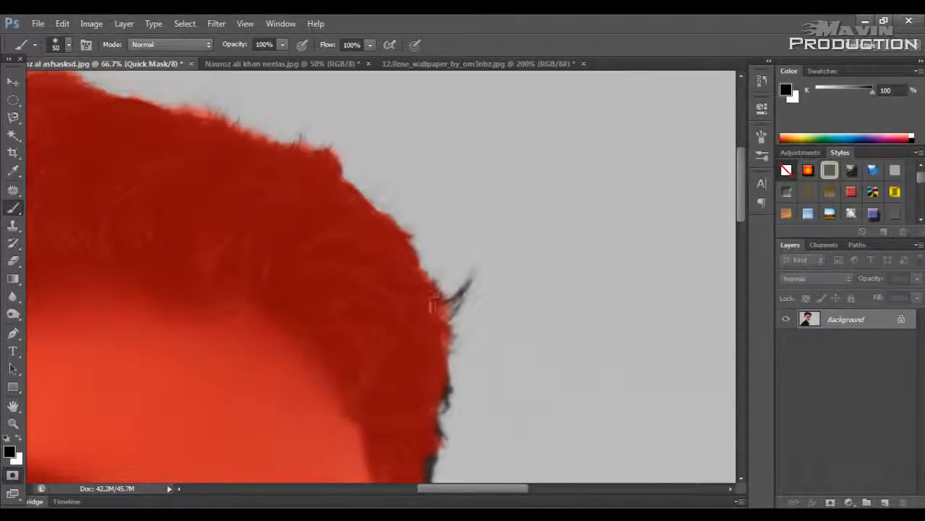
drag(470, 284, 455, 302)
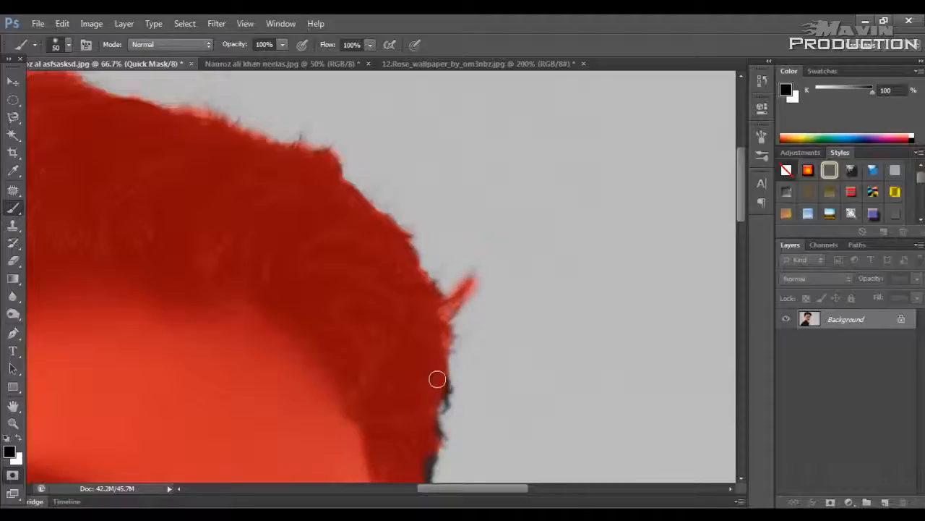
drag(436, 379, 440, 405)
drag(402, 289, 395, 157)
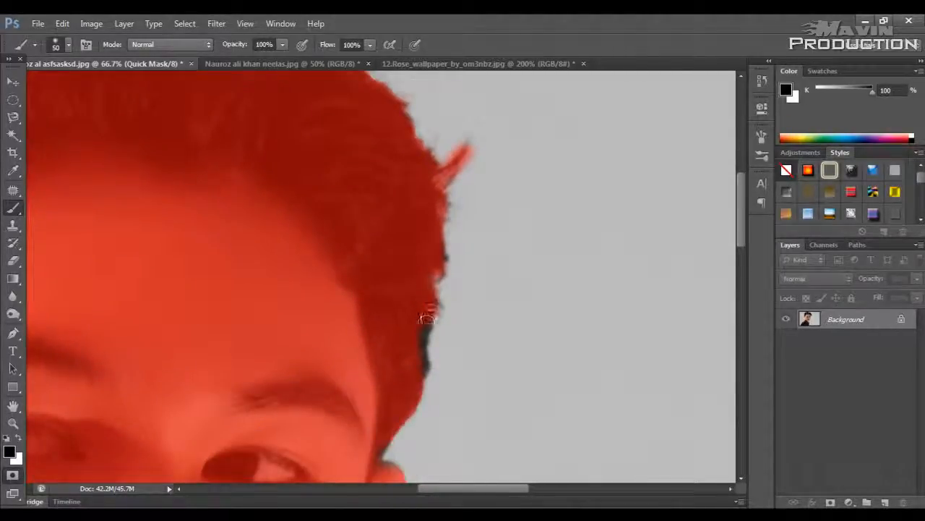
mouse_move(427, 319)
mouse_down()
mouse_move(420, 369)
mouse_move(376, 468)
mouse_move(421, 345)
mouse_up()
Step: Leave Quick Mask mode and invert the selection so it covers the man
key(v)
key(ctrl+0)
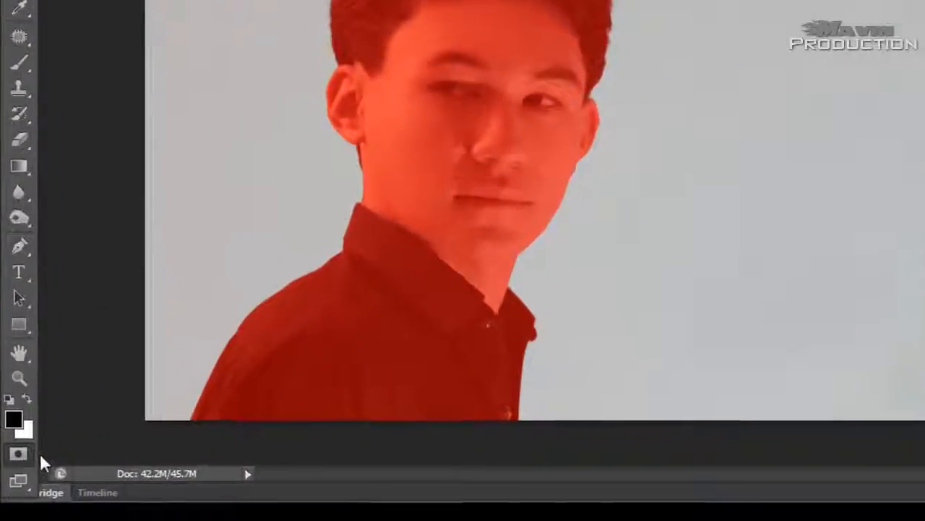
click(12, 475)
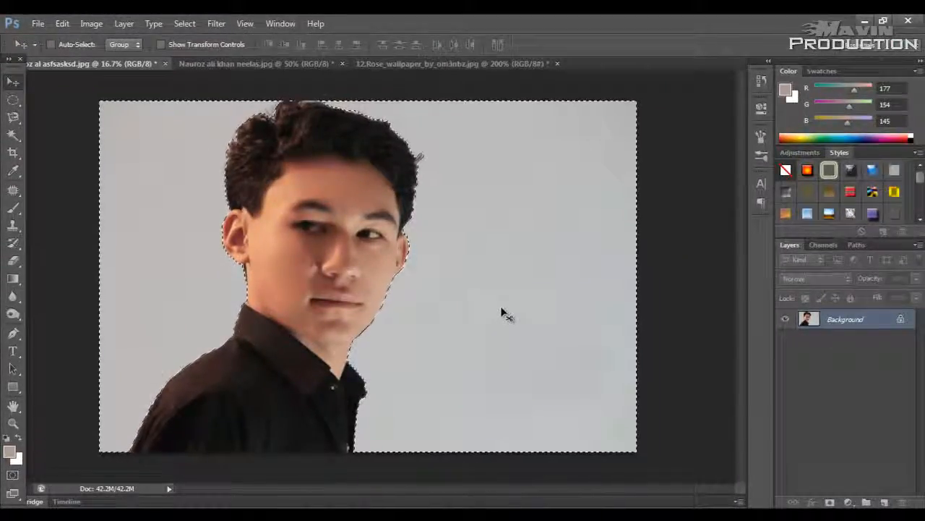
click(184, 23)
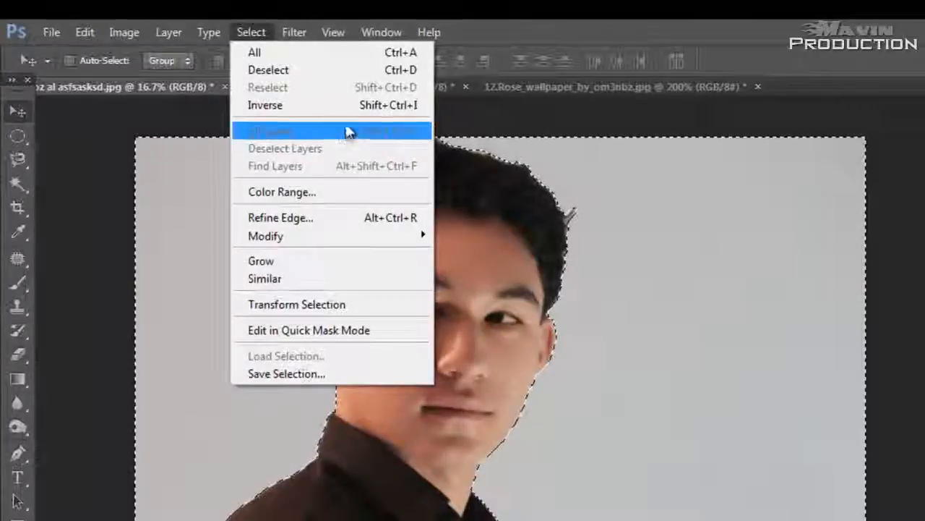
click(350, 105)
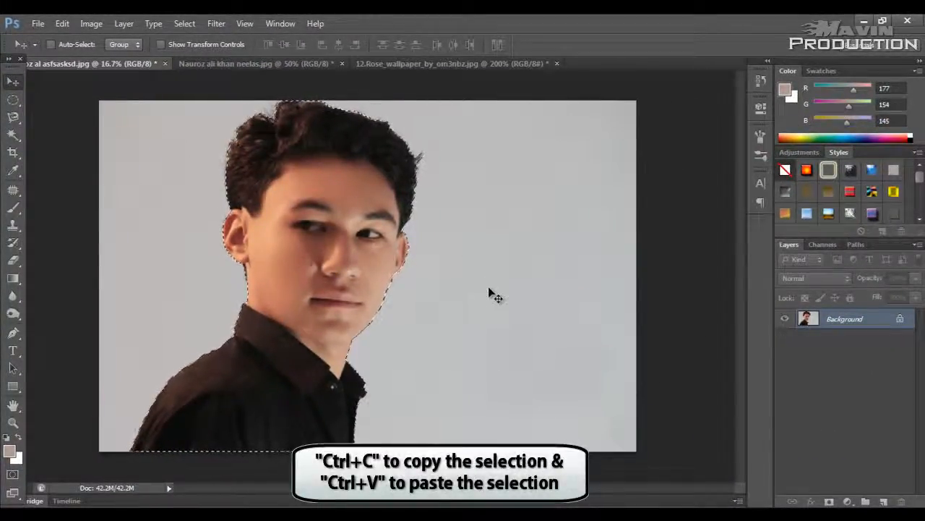
Step: Copy the selected man, paste him as a new layer and shift the copy to the right of the original
key(ctrl+c)
key(ctrl+v)
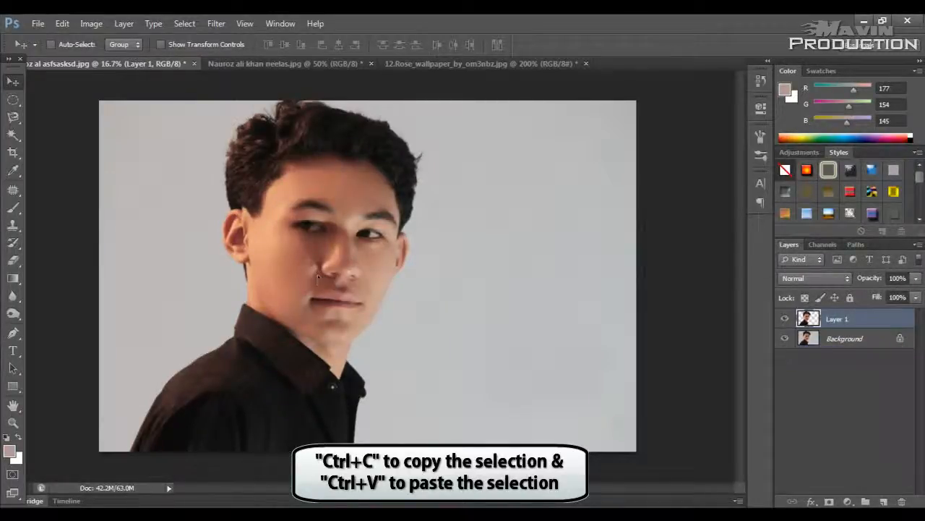
drag(332, 282, 388, 263)
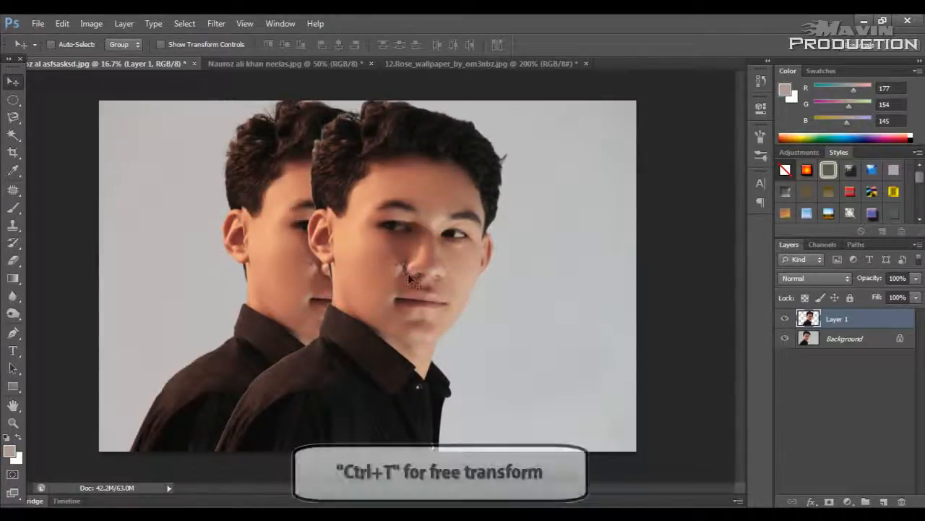
Step: Free-transform the pasted man to about 138%, flip him horizontally and place him facing the original on the right side of the image
key(ctrl+t)
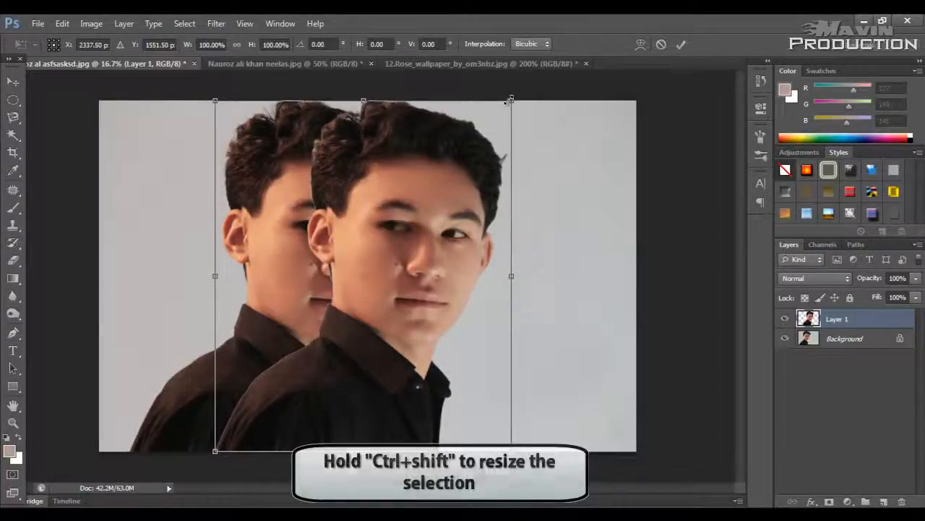
drag(510, 99, 632, 184)
right_click(521, 203)
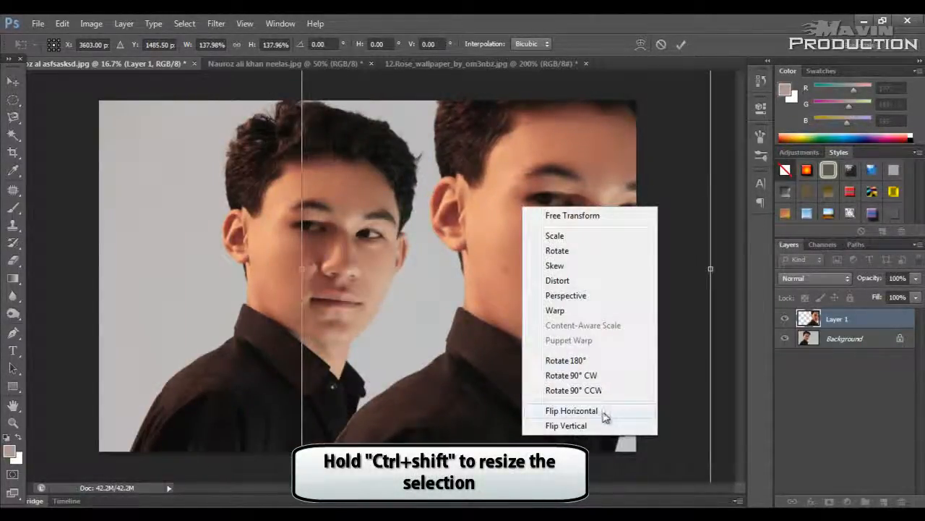
click(604, 411)
drag(498, 305, 599, 298)
key(Return)
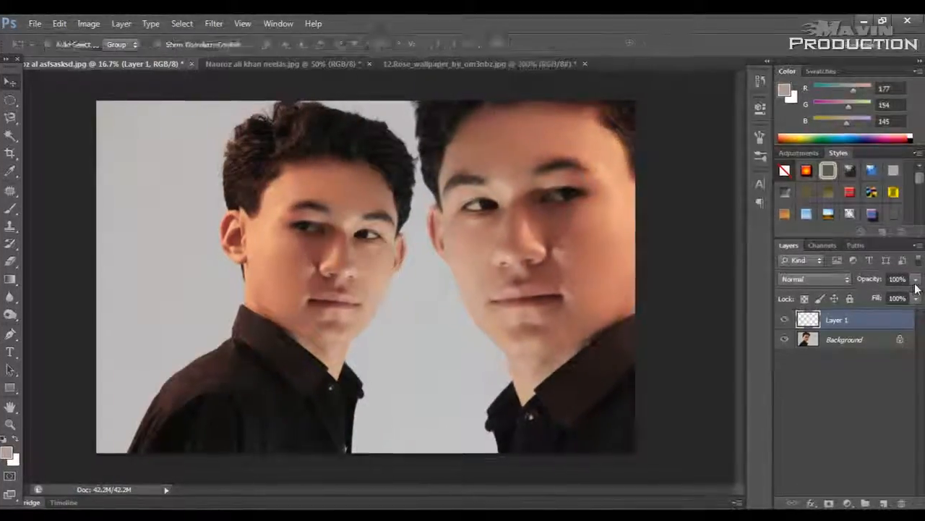
Step: Lower Layer 1's opacity to 29% and desaturate it
click(915, 312)
click(861, 327)
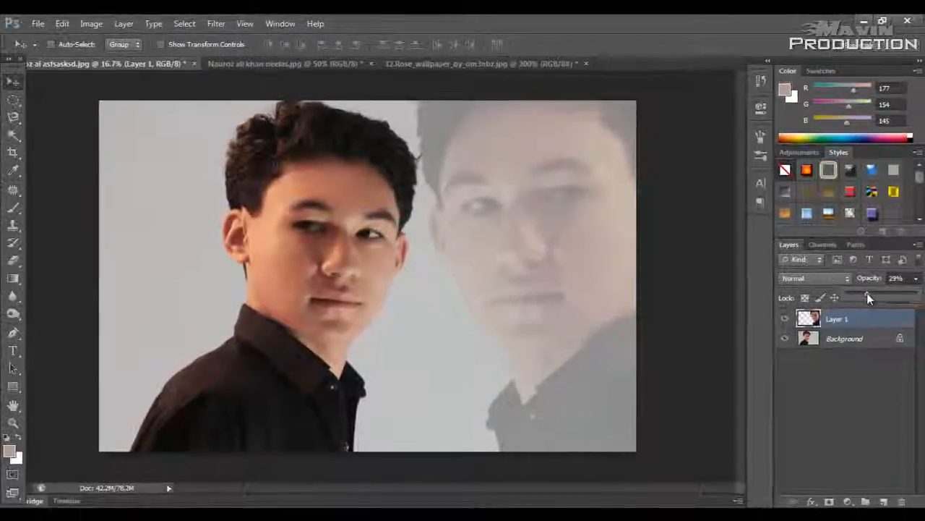
click(861, 320)
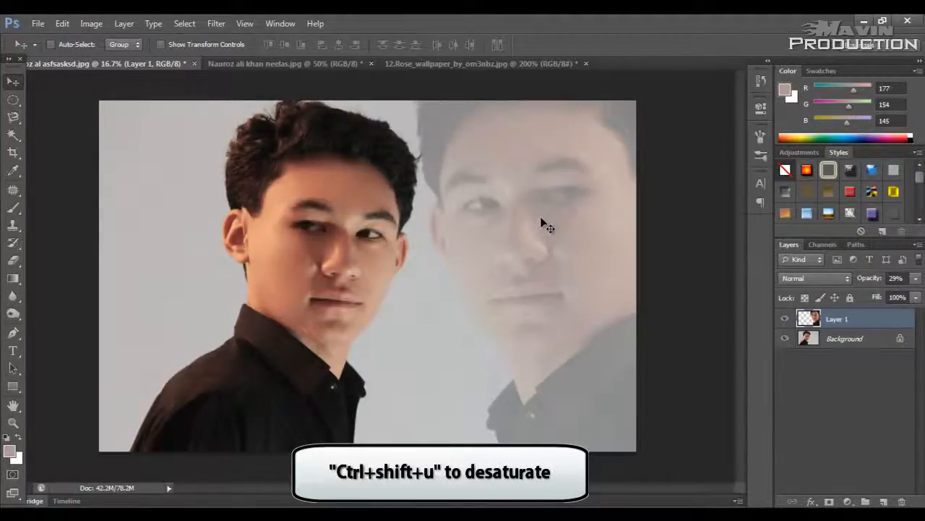
key(ctrl+shift+u)
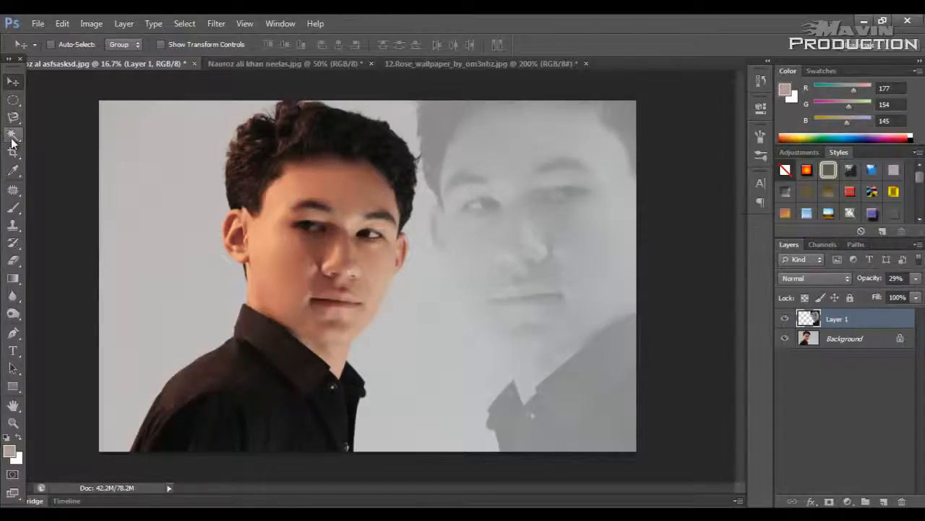
Step: Draw a circular selection around the original man's face on the Background layer with the Elliptical Marquee tool
click(13, 103)
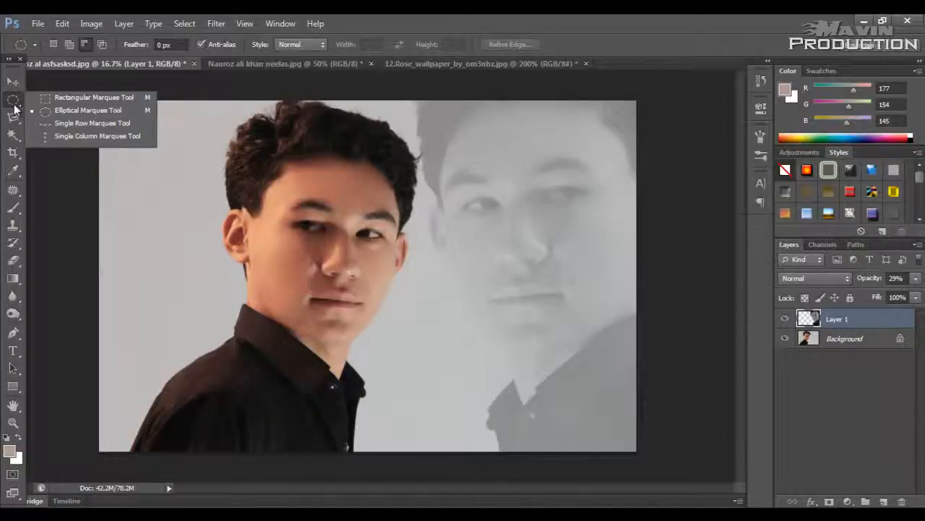
click(60, 109)
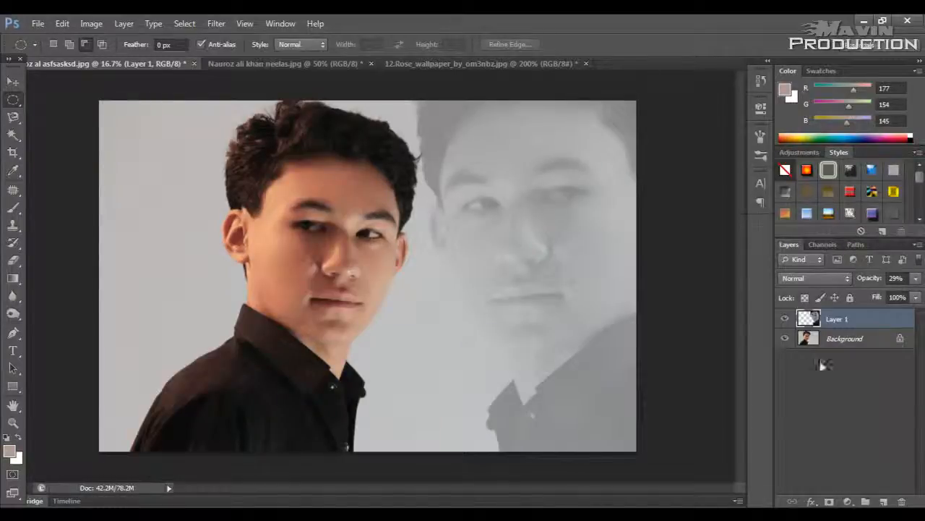
click(862, 338)
drag(222, 156, 448, 380)
key(v)
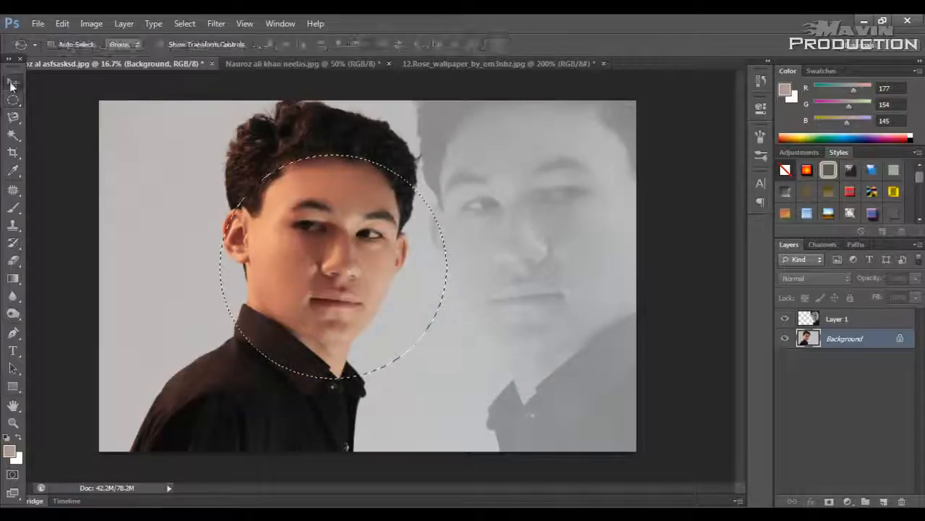
Step: Try moving the selected circle of the face across the Background layer, undo the move and deselect
drag(410, 272, 191, 181)
drag(217, 217, 346, 288)
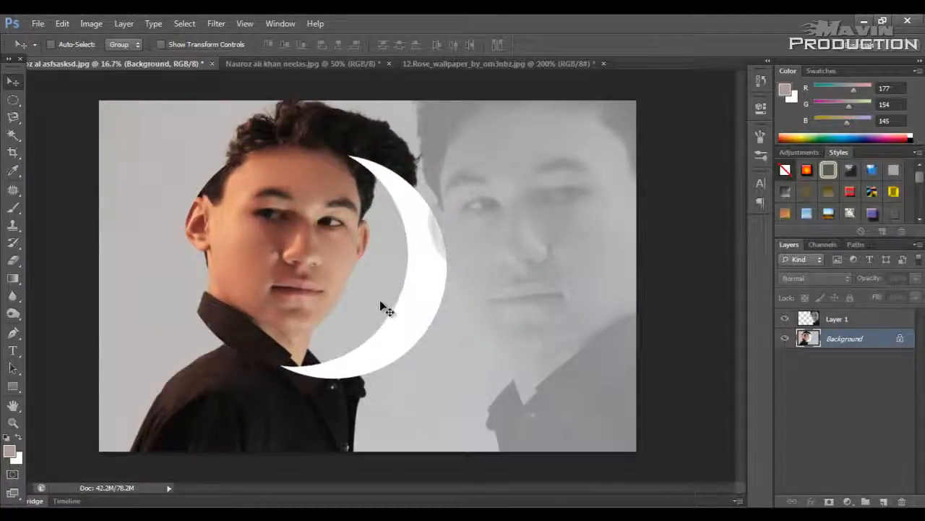
key(ctrl+z)
key(ctrl+d)
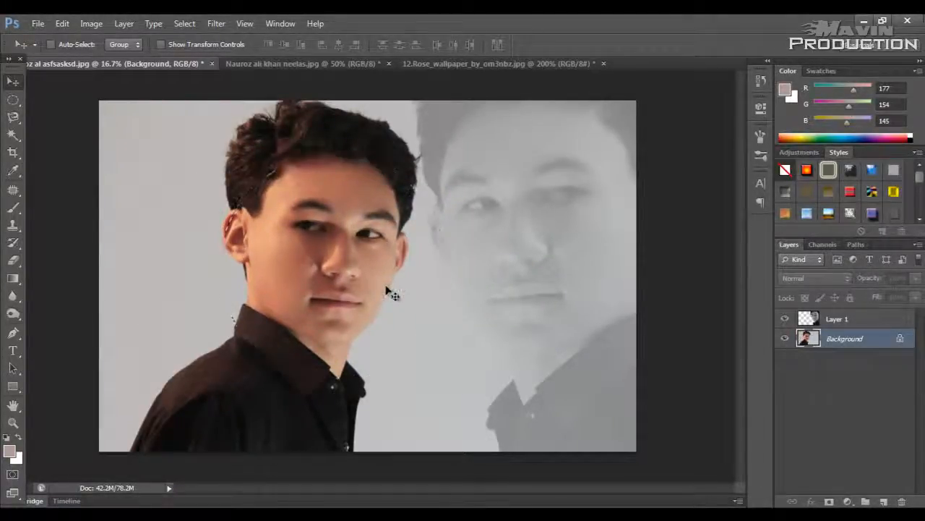